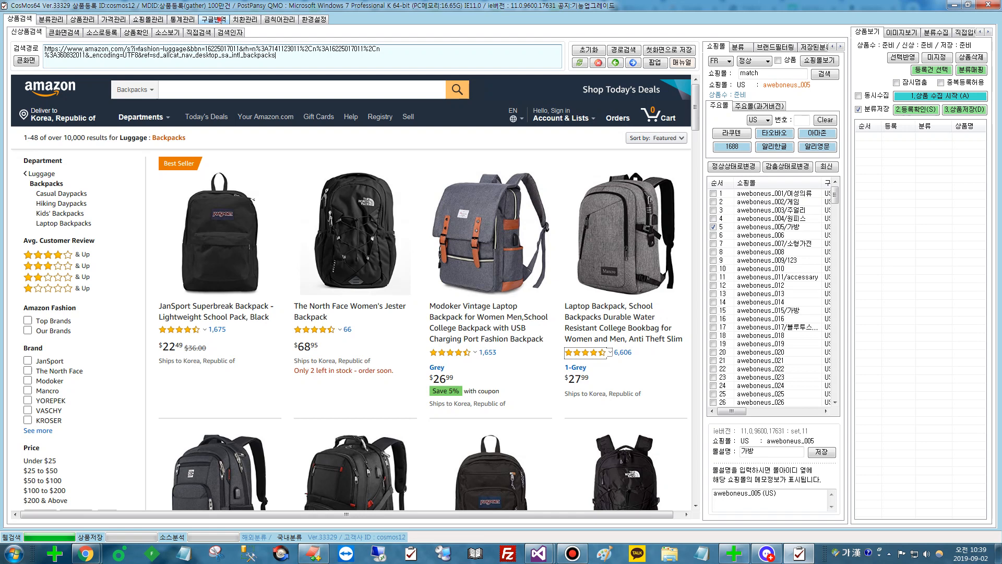
Open the Google translation section (구글번역) and list the shopping malls for all countries (전체).
click(221, 19)
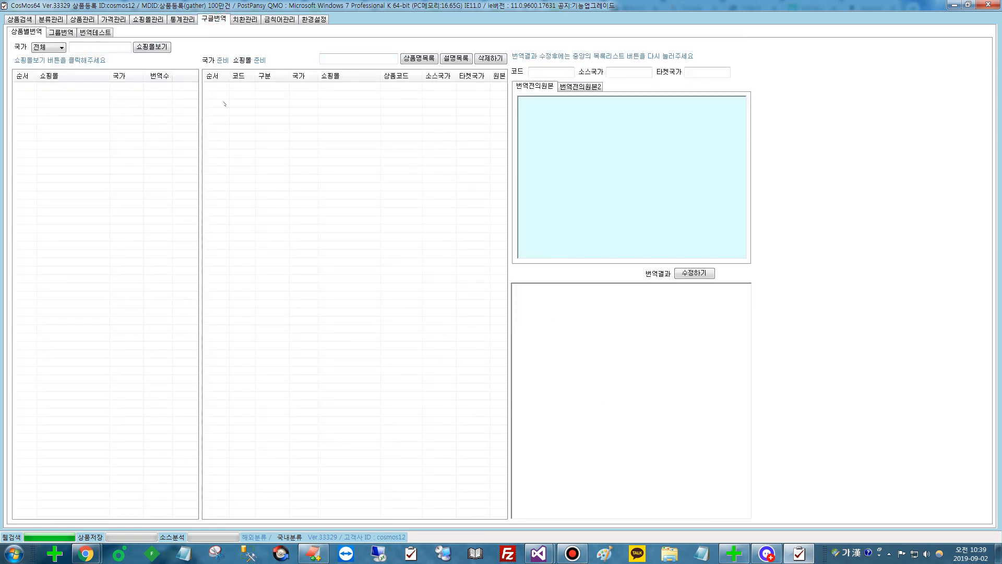
click(151, 46)
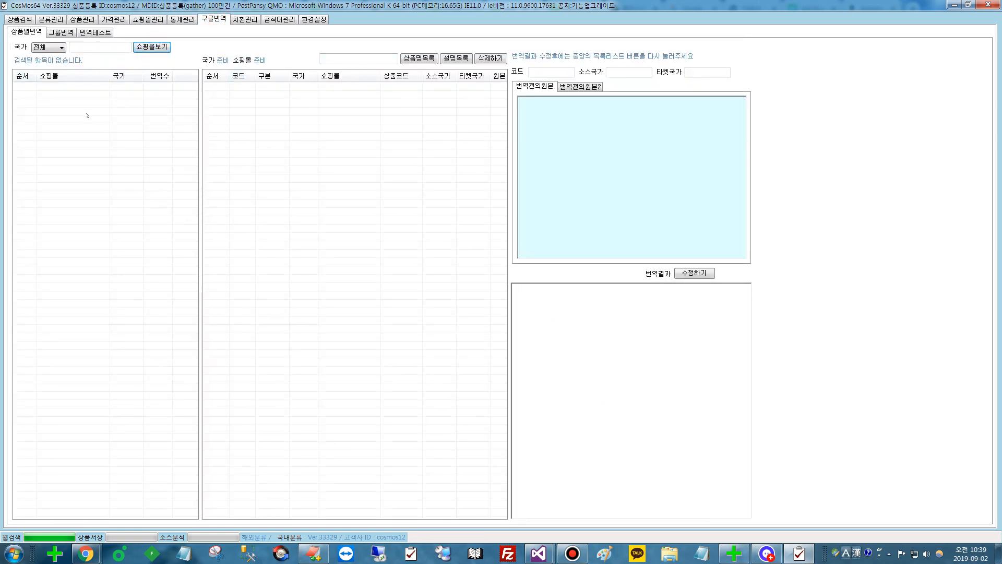
click(47, 47)
click(173, 100)
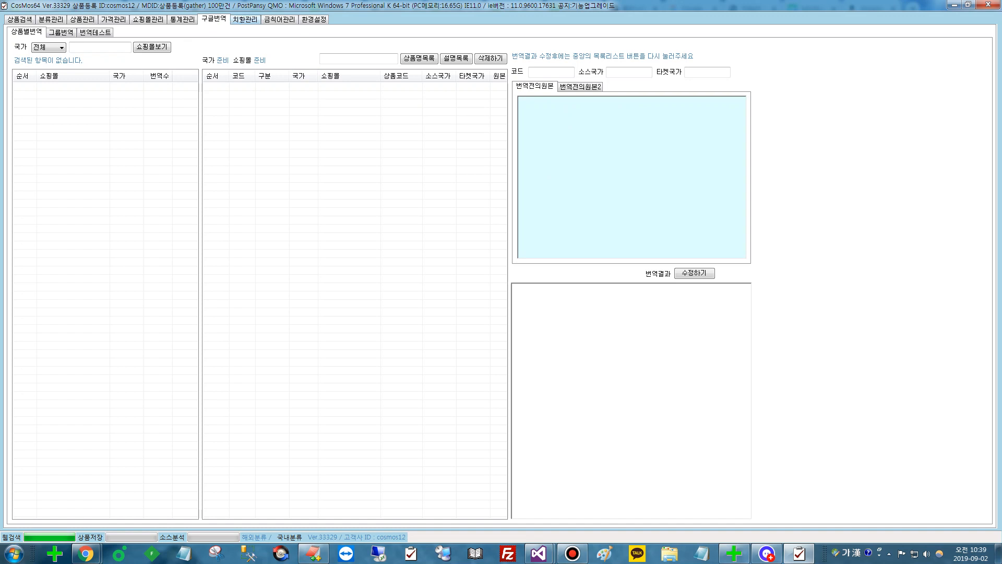
Open replacement management (치환관리), switch the replacement type to 번역전원문(일본,중국어 등) and back to 번역결과(일반적인 경우).
click(238, 18)
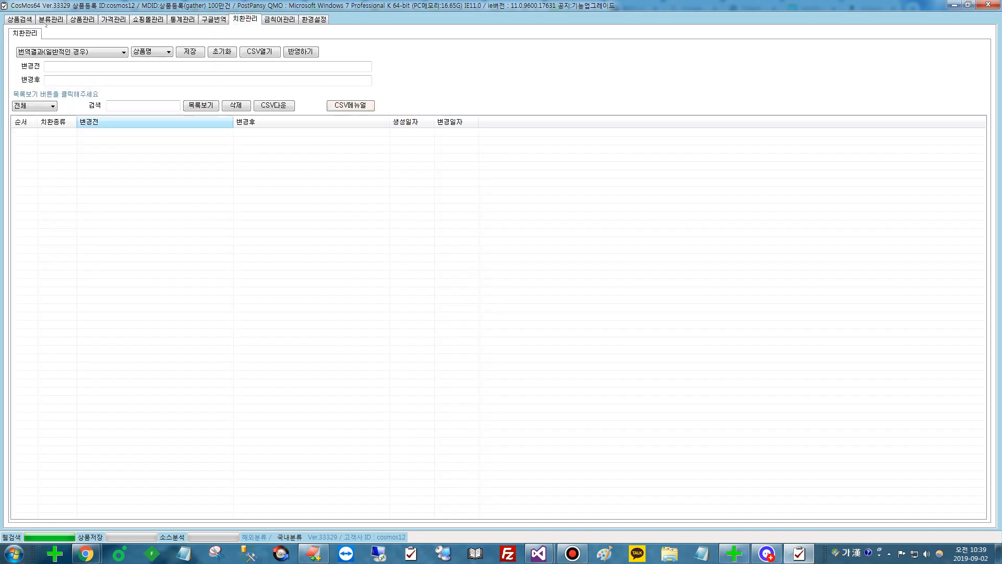
click(68, 51)
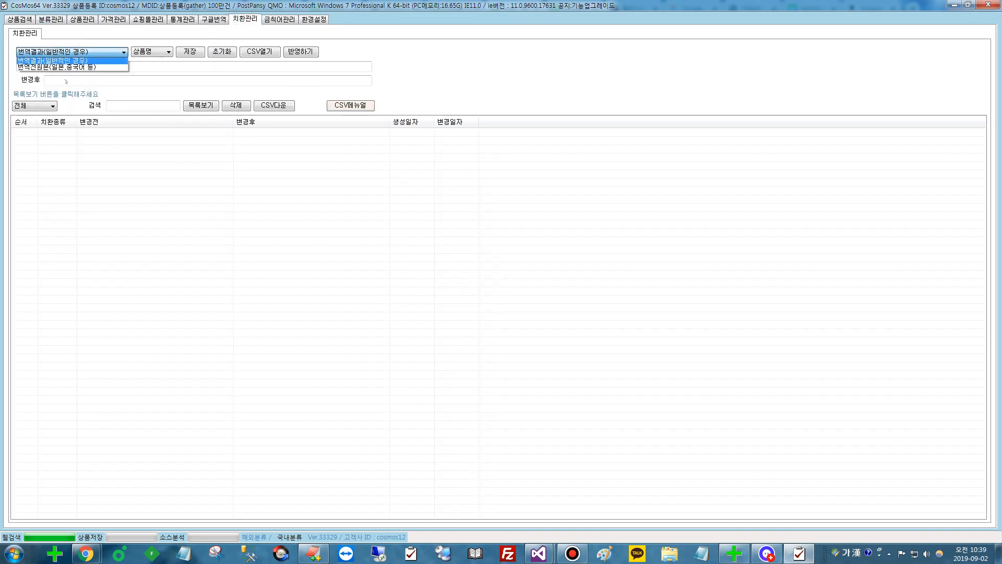
click(75, 67)
click(70, 50)
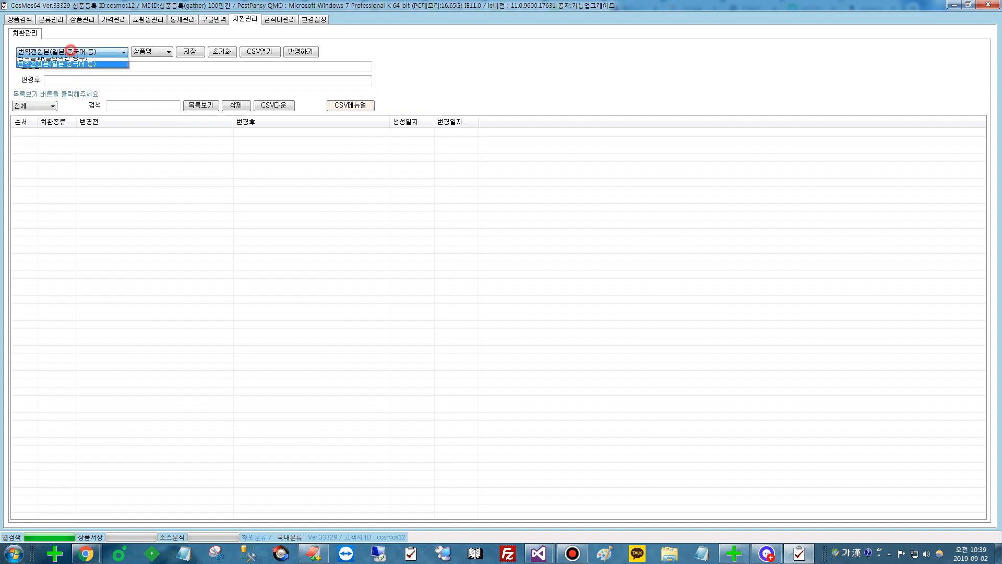
click(65, 58)
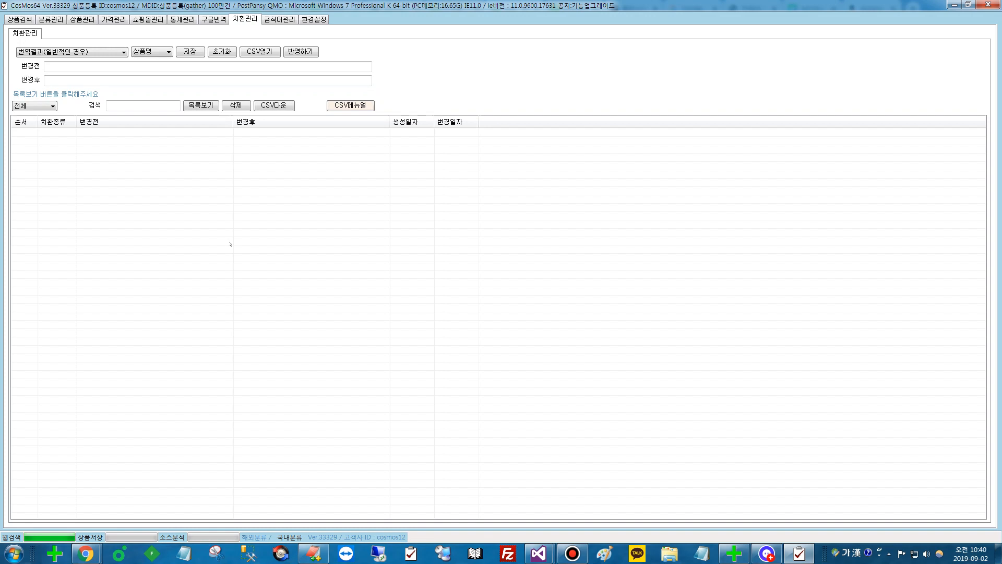
click(90, 70)
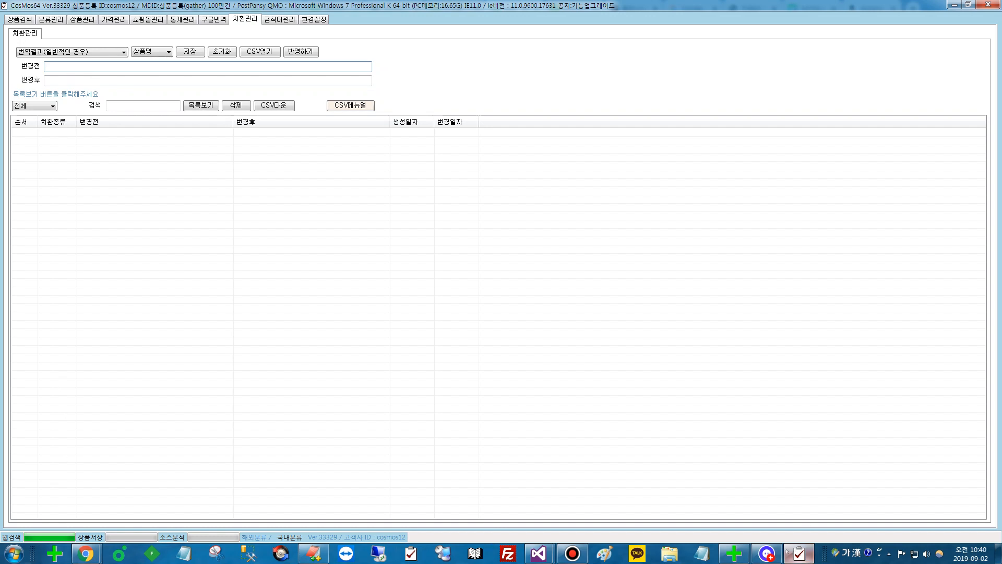
Switch to the Naver blog in Chrome and search the blog for 상품명.
right_click(799, 553)
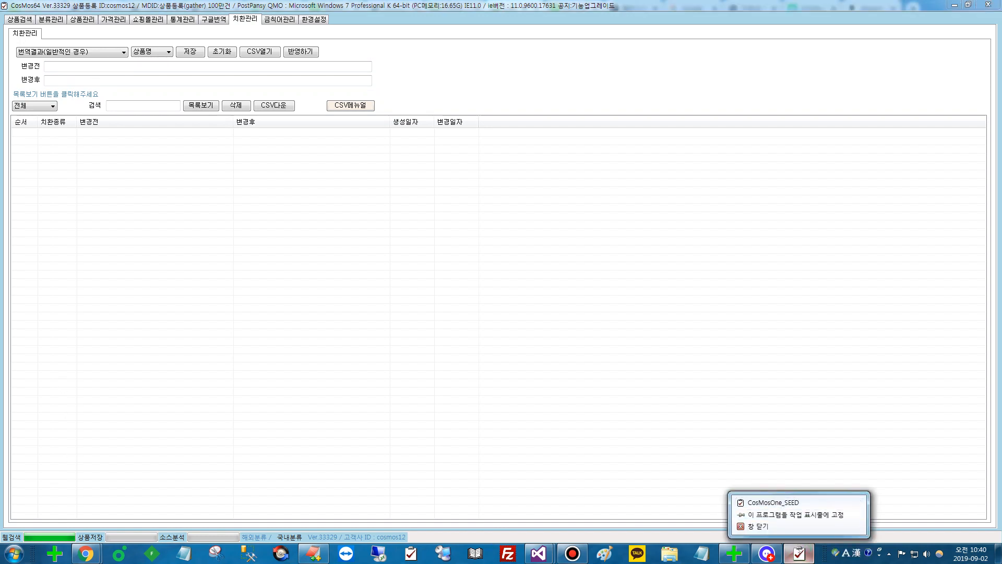
click(799, 553)
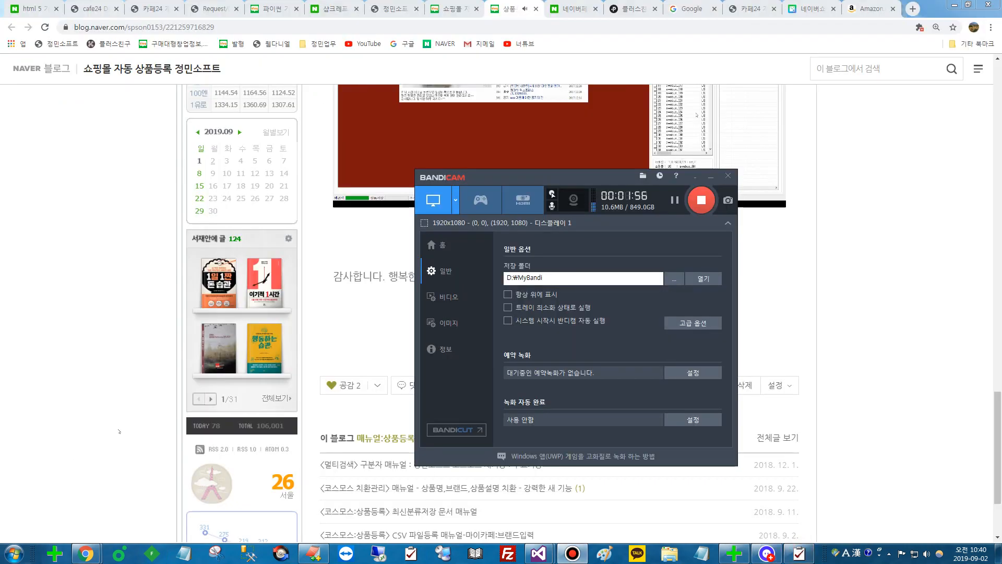
click(854, 442)
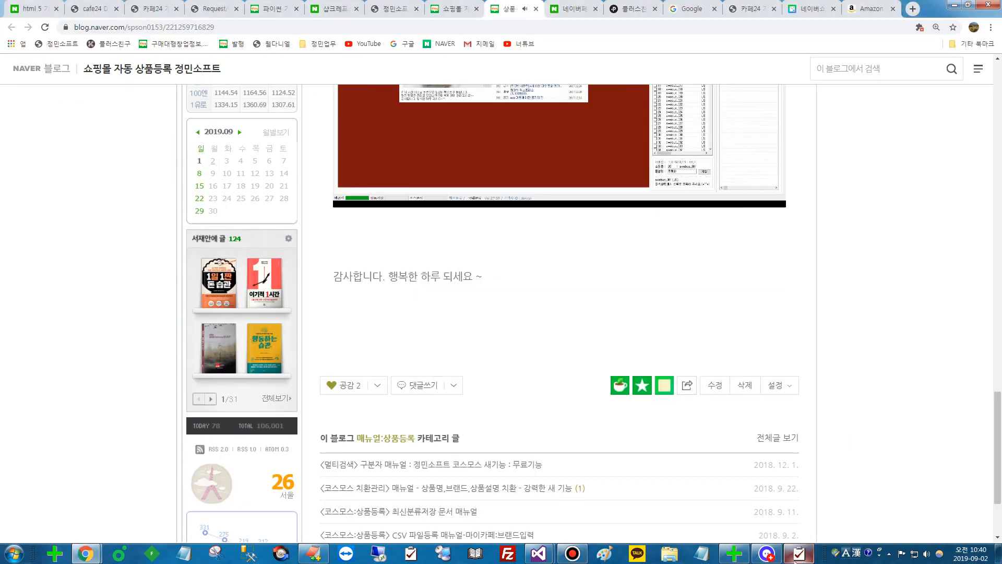
scroll(547, 350, up, 20)
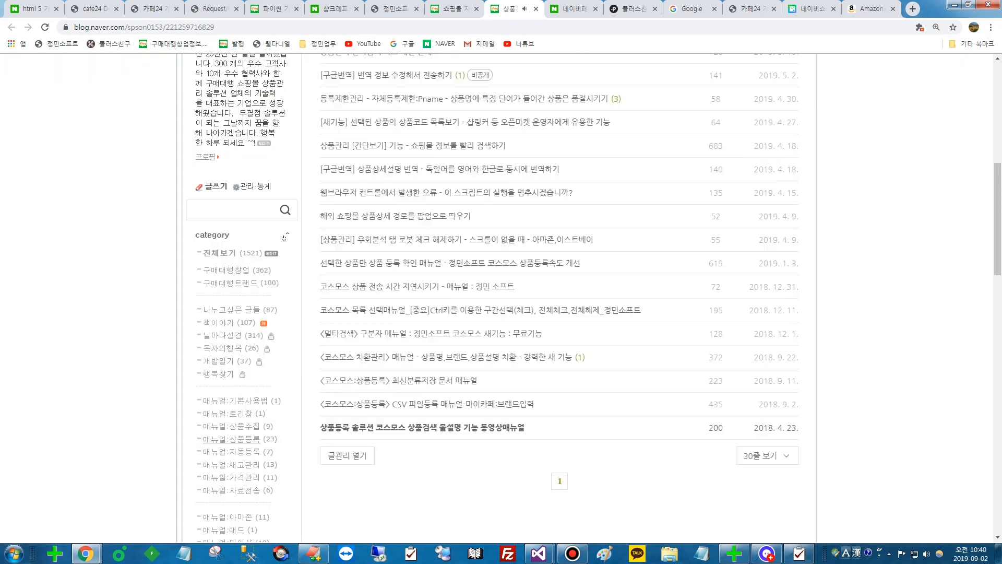
click(232, 207)
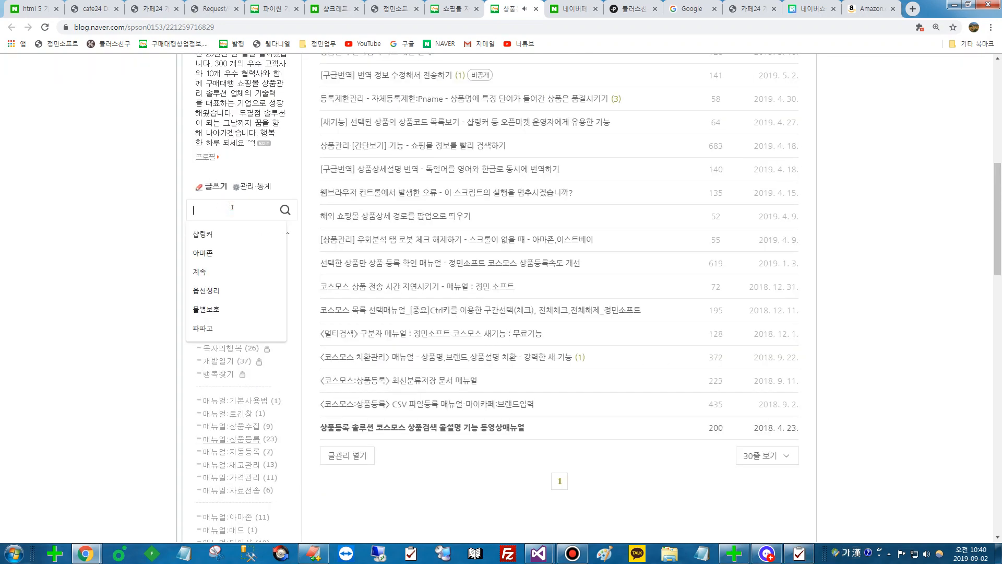
text(상품명)
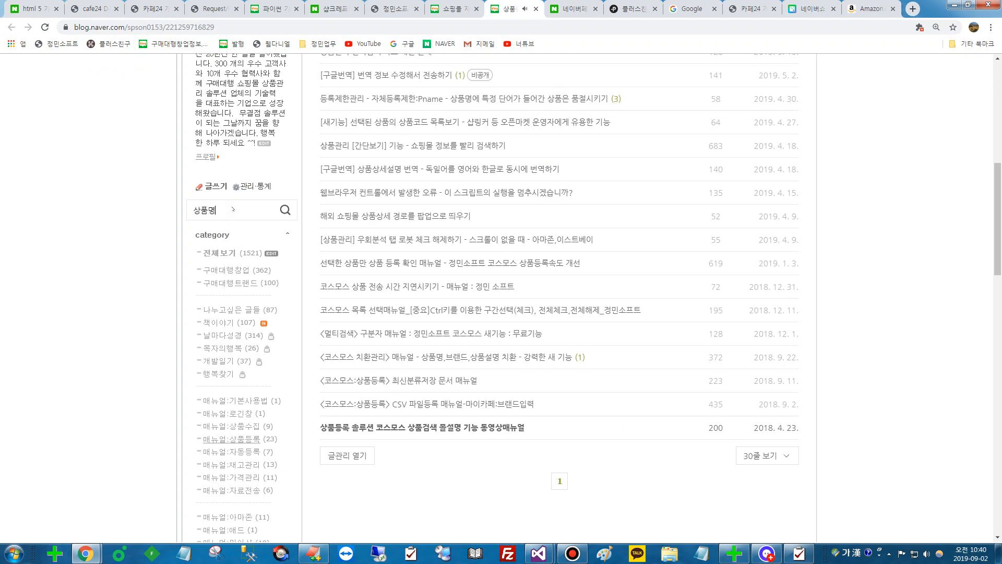
key(Return)
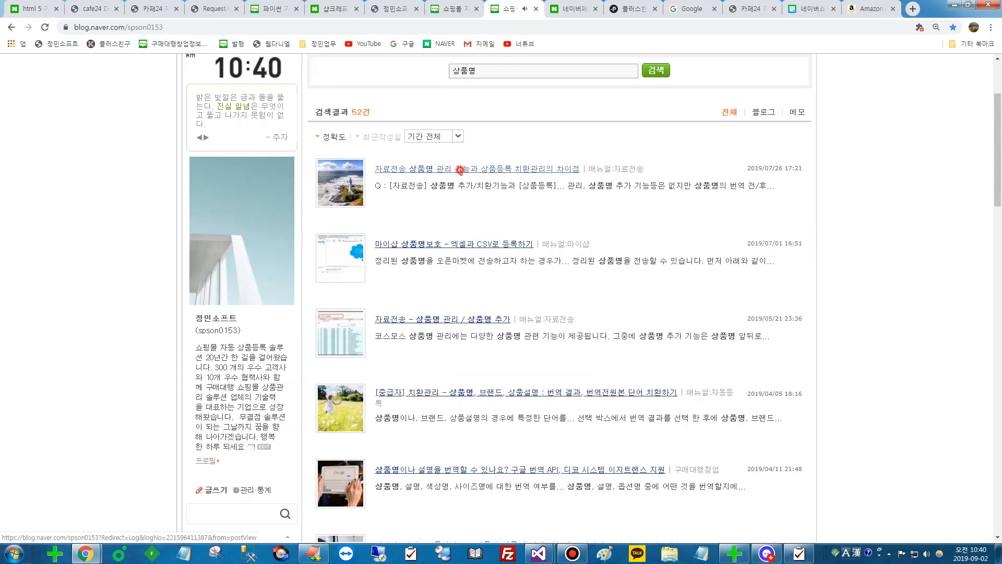
Open the post 자료전송 상품명 관리 기능과 상품등록 치환관리의 차이점 and read through its explanation.
click(460, 169)
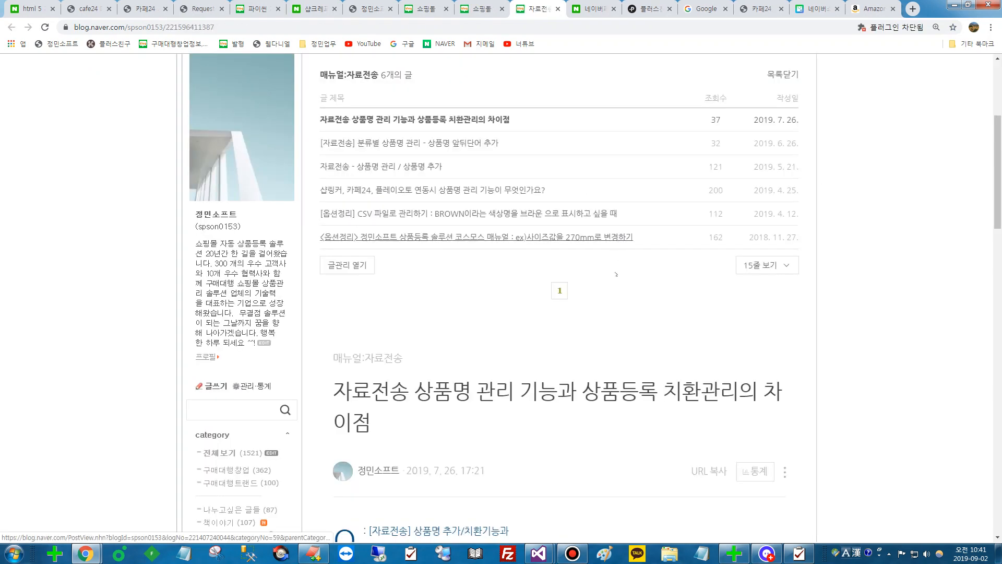
scroll(618, 277, down, 15)
scroll(634, 300, up, 10)
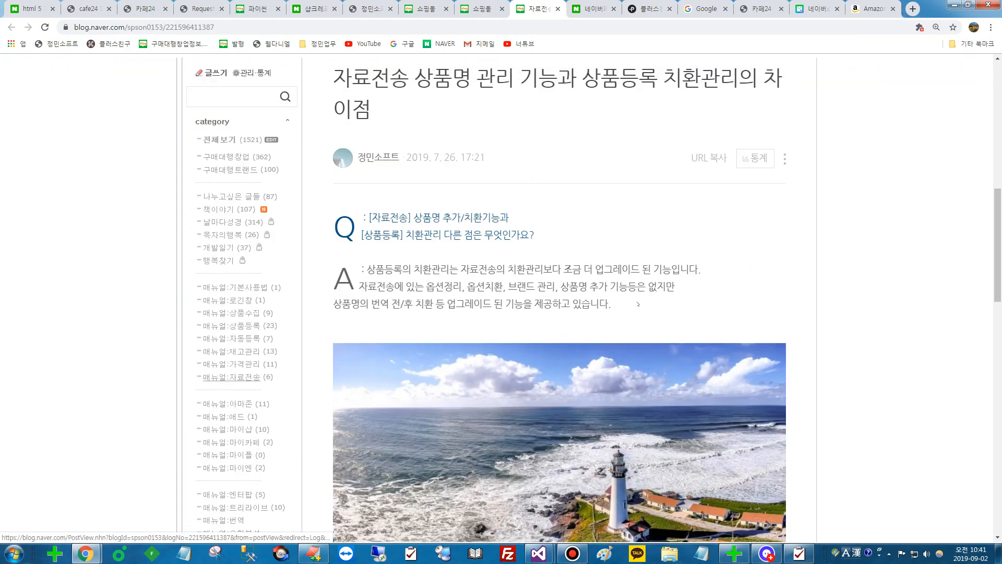
scroll(638, 303, down, 10)
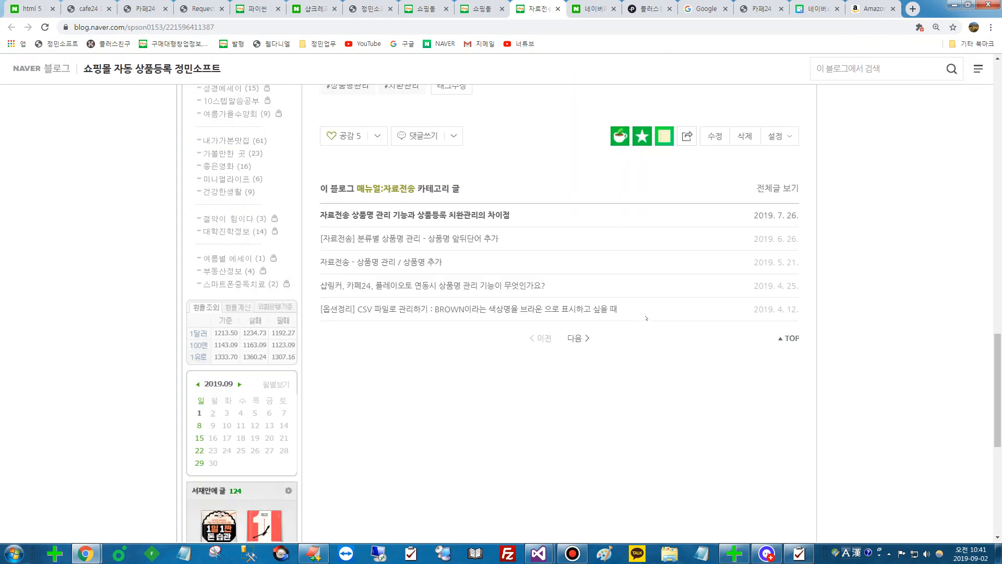
Open the post [자료전송] 분류별 상품명 관리 - 상품명 앞뒤단어 추가, examine its text and screenshots, and dismiss the Windows colour-scheme prompt.
click(431, 239)
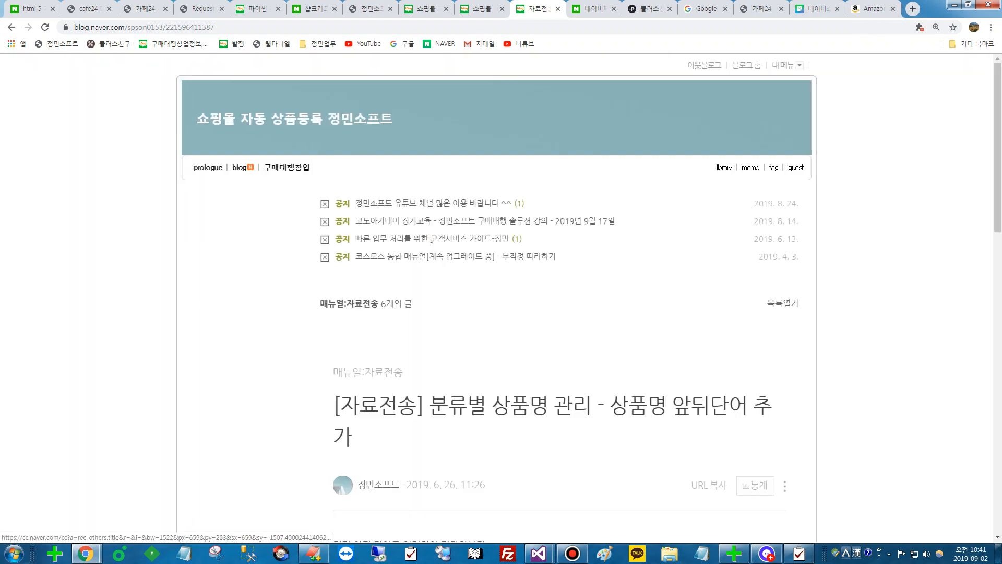
scroll(640, 338, down, 14)
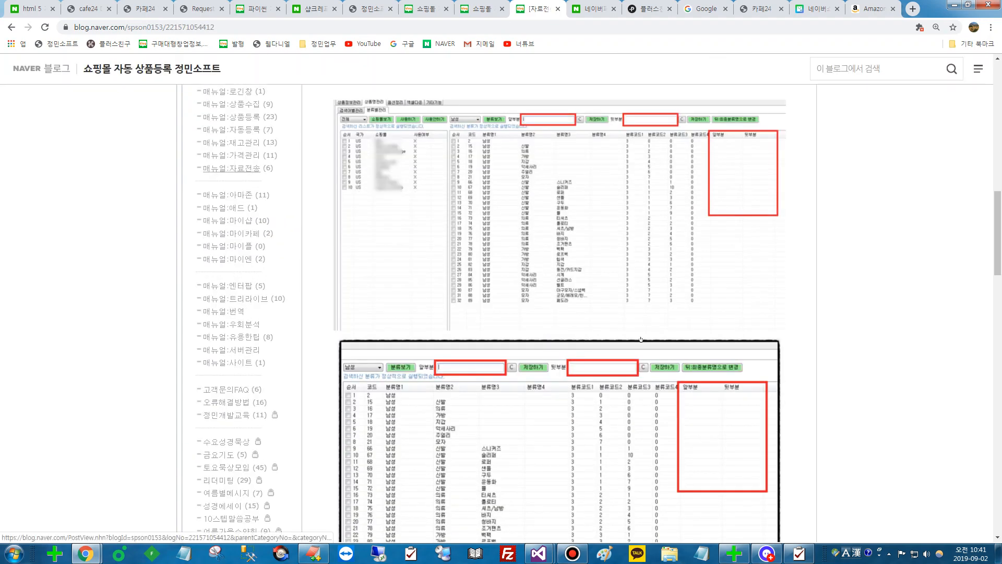
scroll(640, 339, up, 3)
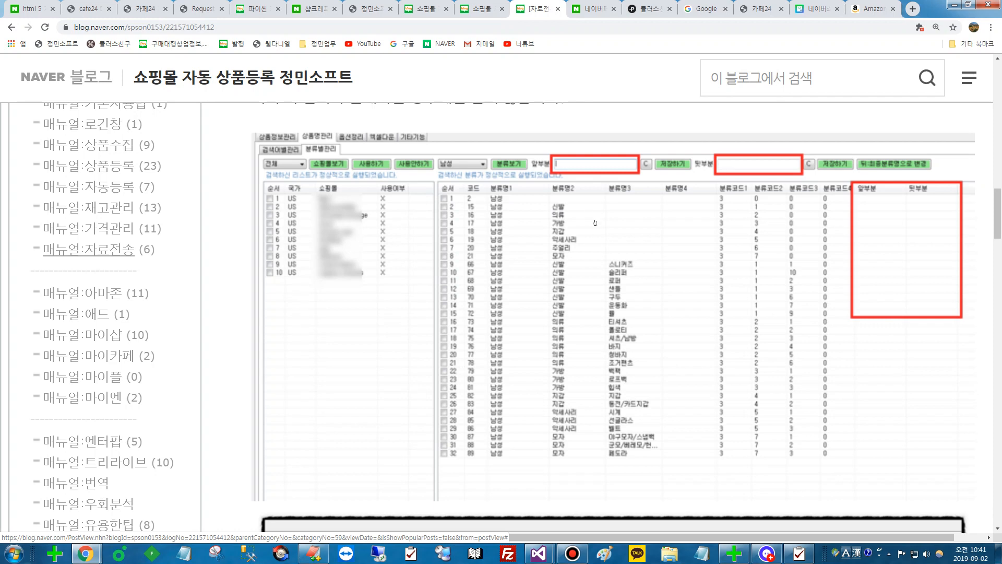
scroll(574, 477, down, 7)
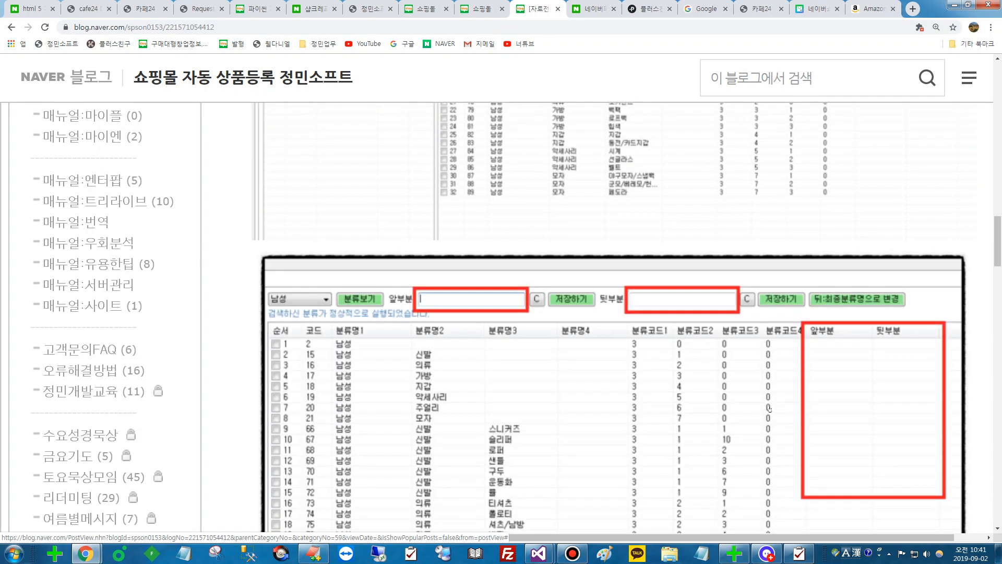
scroll(768, 409, up, 13)
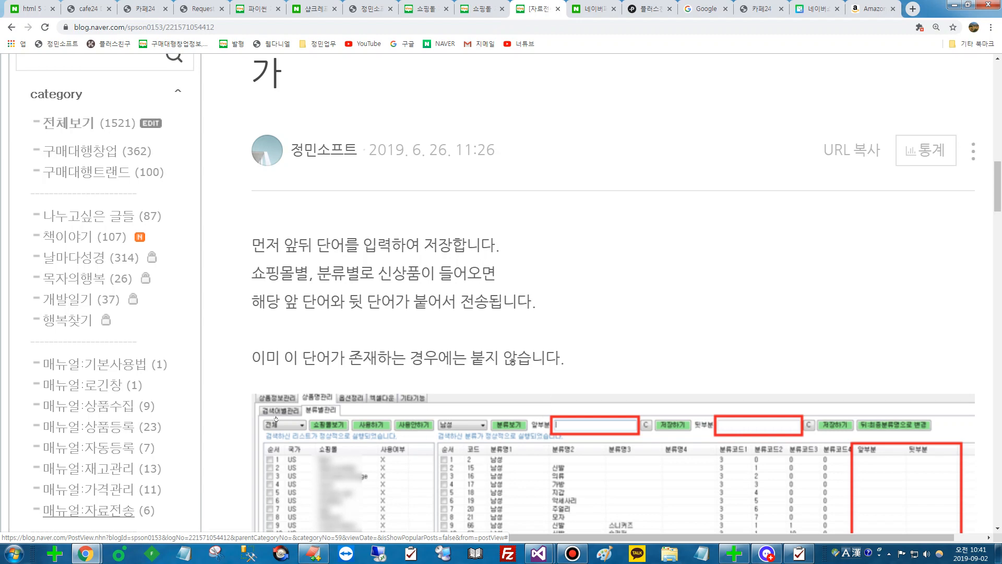
scroll(528, 361, down, 15)
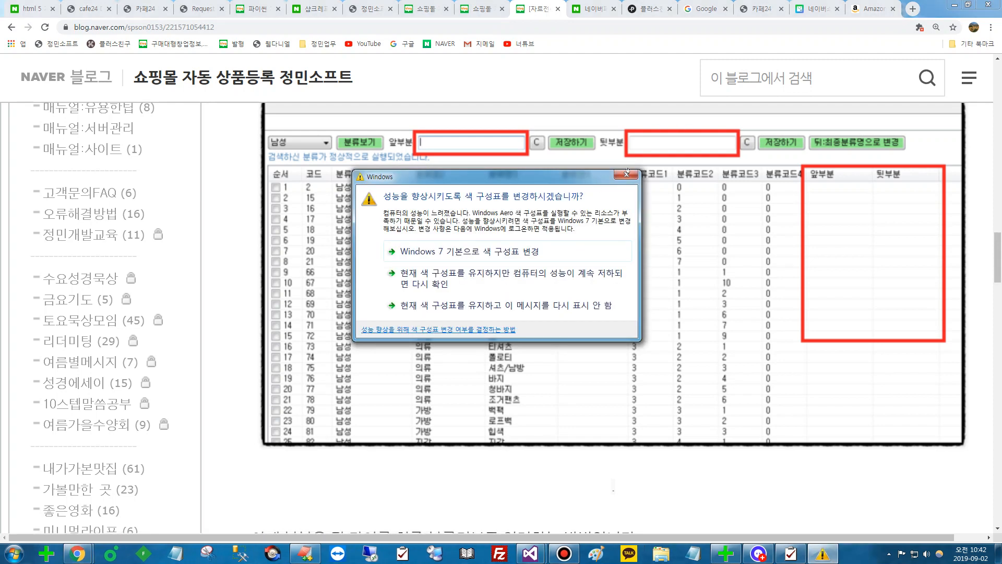
click(626, 174)
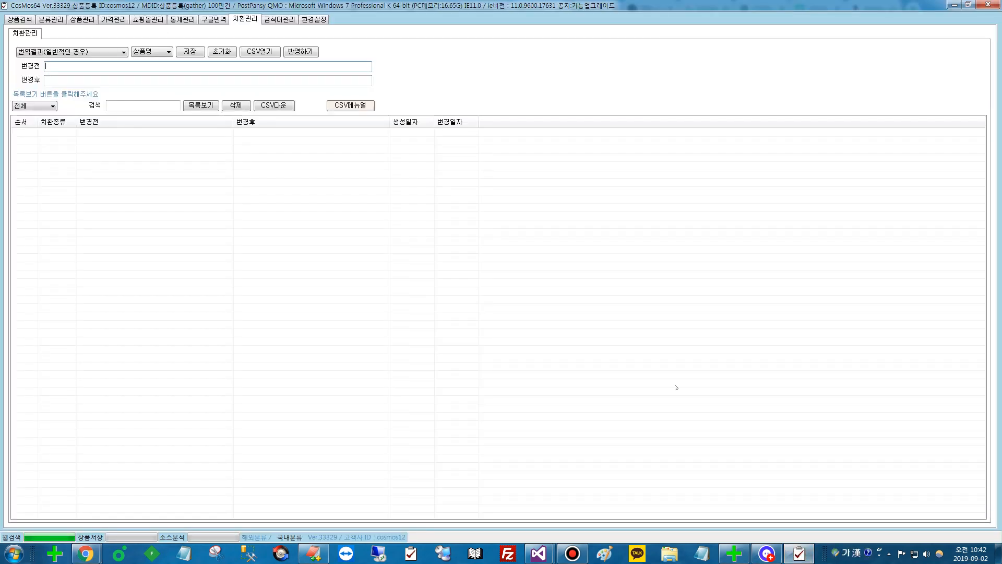
Return to CosMos and look over the replacement-type and target-field choices in 치환관리.
click(107, 52)
click(111, 50)
click(147, 51)
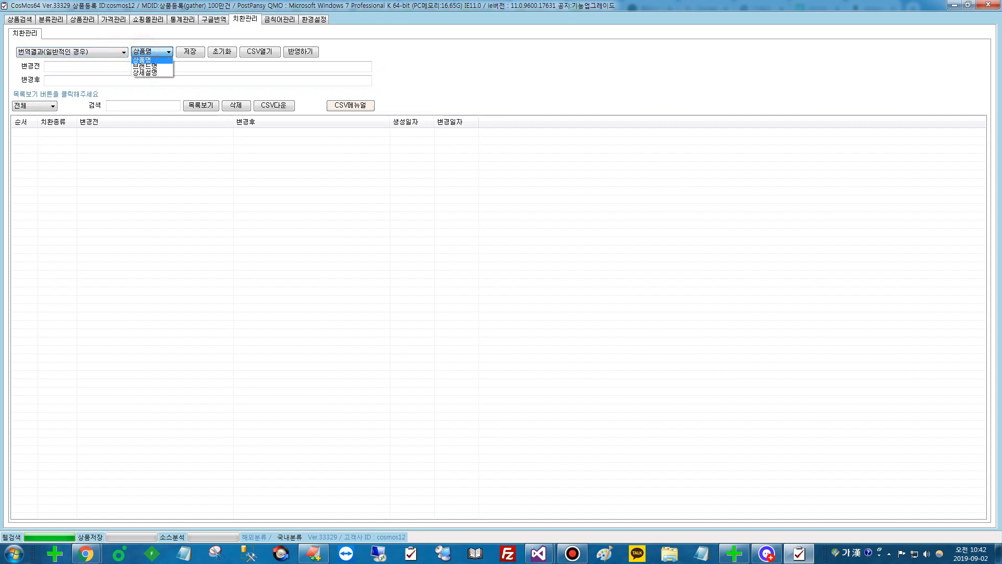
click(144, 50)
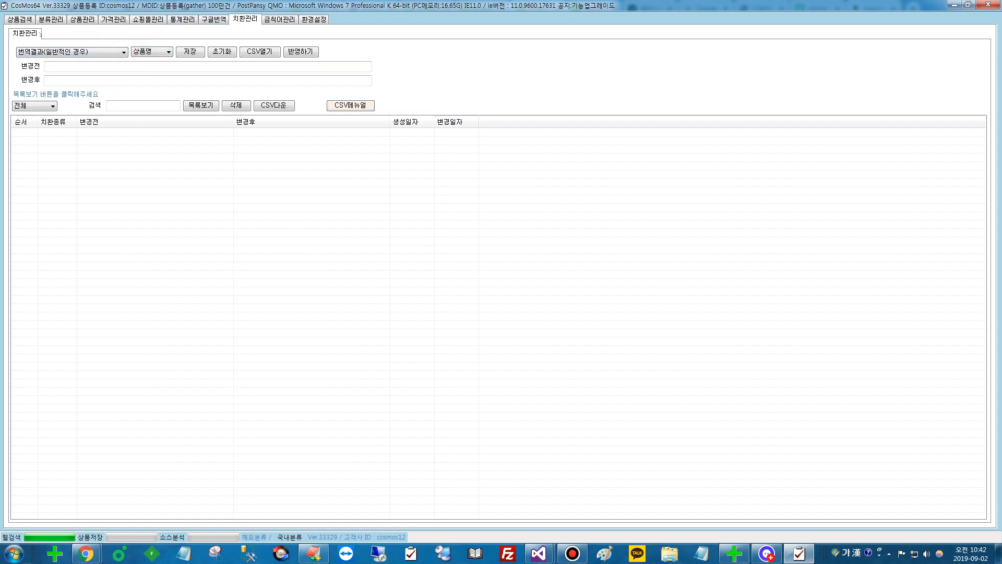
click(800, 555)
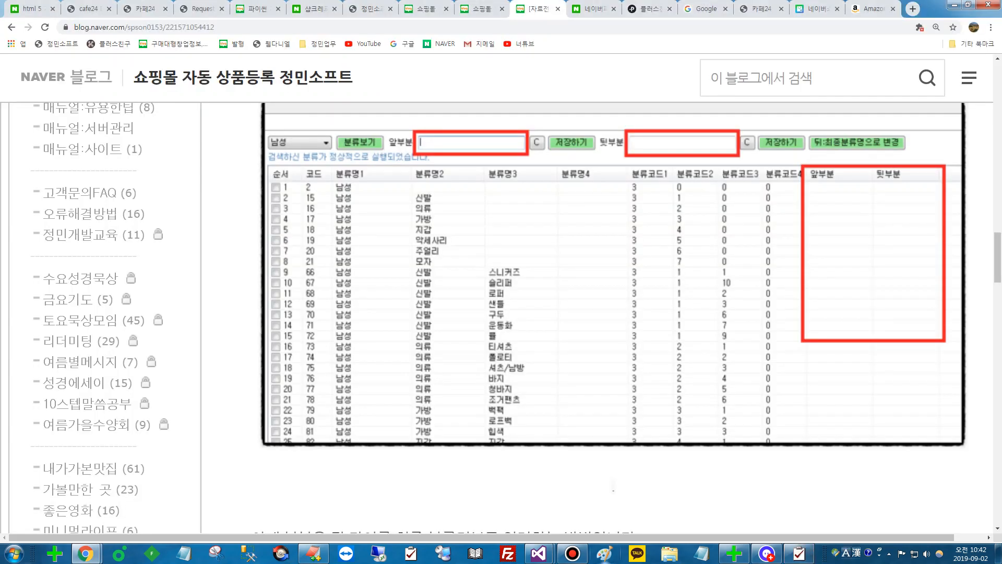
click(799, 555)
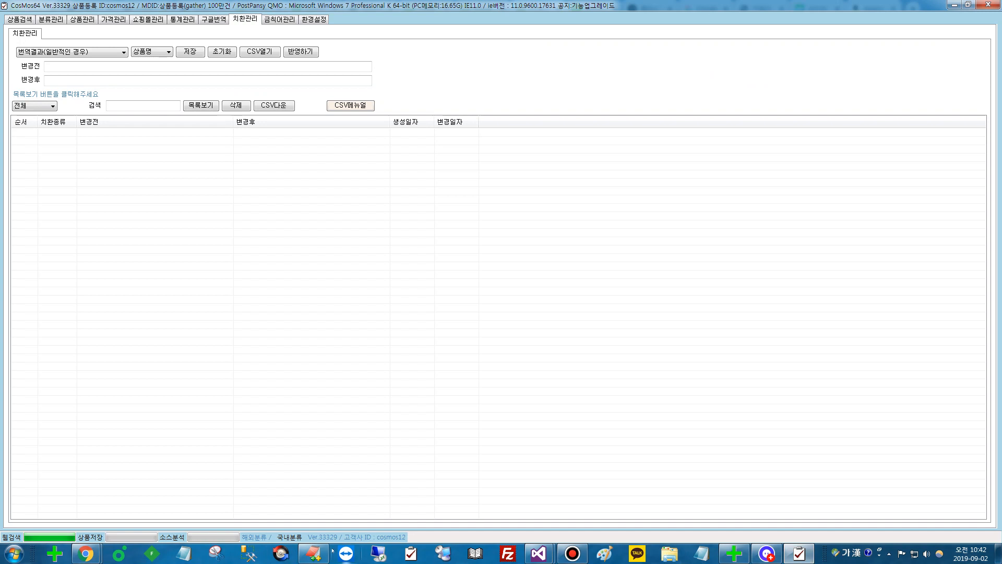
Switch to EditPlus and replace the existing line with two headings, 옵션정리 and 옵션치환, separated by a blank line.
click(313, 553)
drag(586, 127, 322, 86)
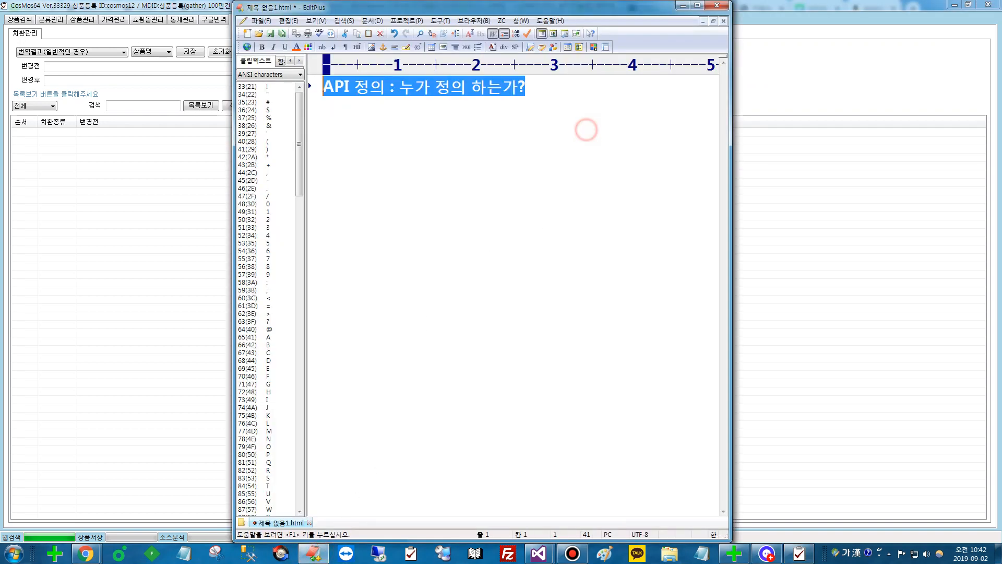
text(옹)
key(BackSpace)
text(옵션정리)
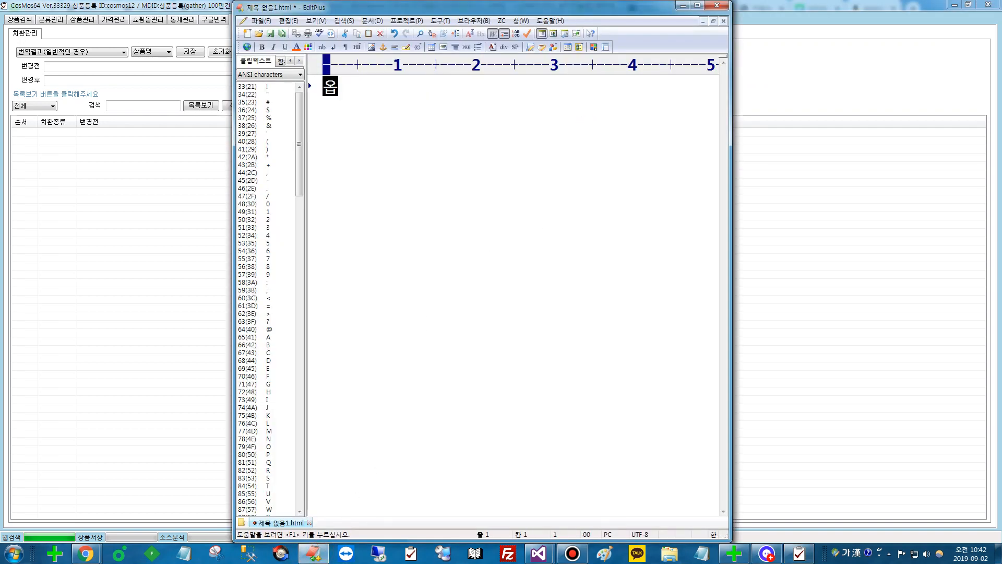
key(Return)
key(Return)
text(옵션치환)
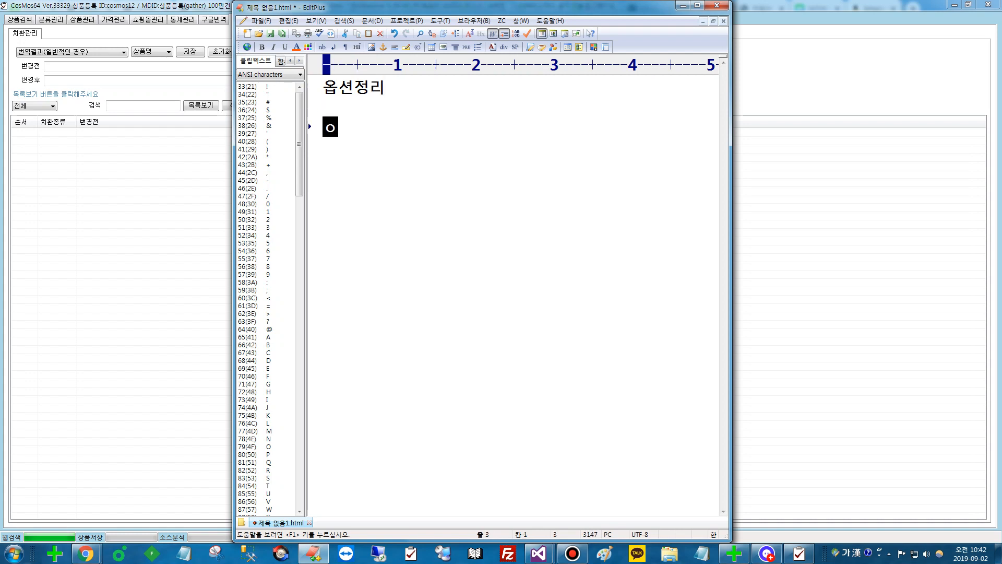
Add the example line "Red : 빨강" under the 옵션정리 heading, set off by blank lines.
key(Up)
key(Left)
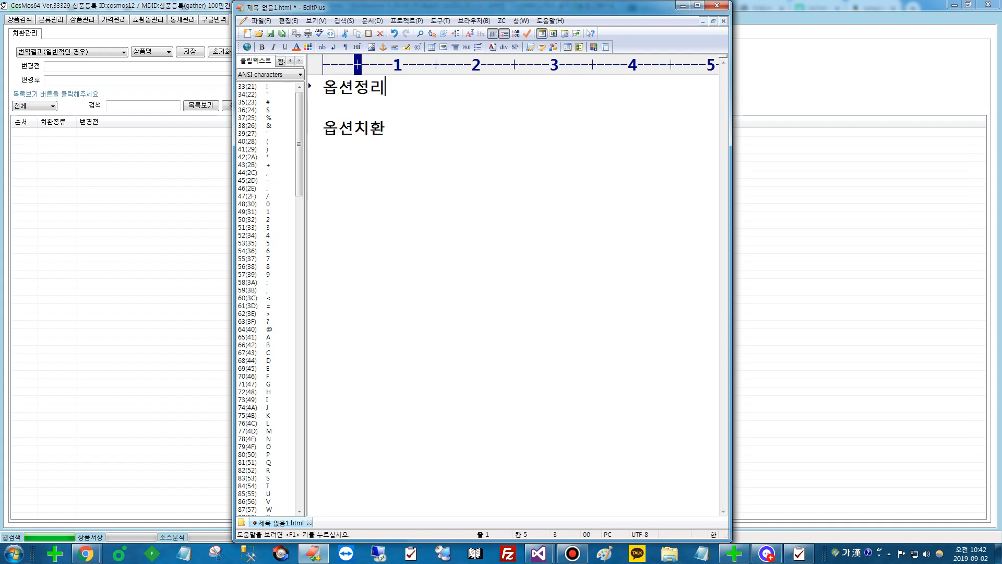
key(Return)
key(Return)
key(Hangul)
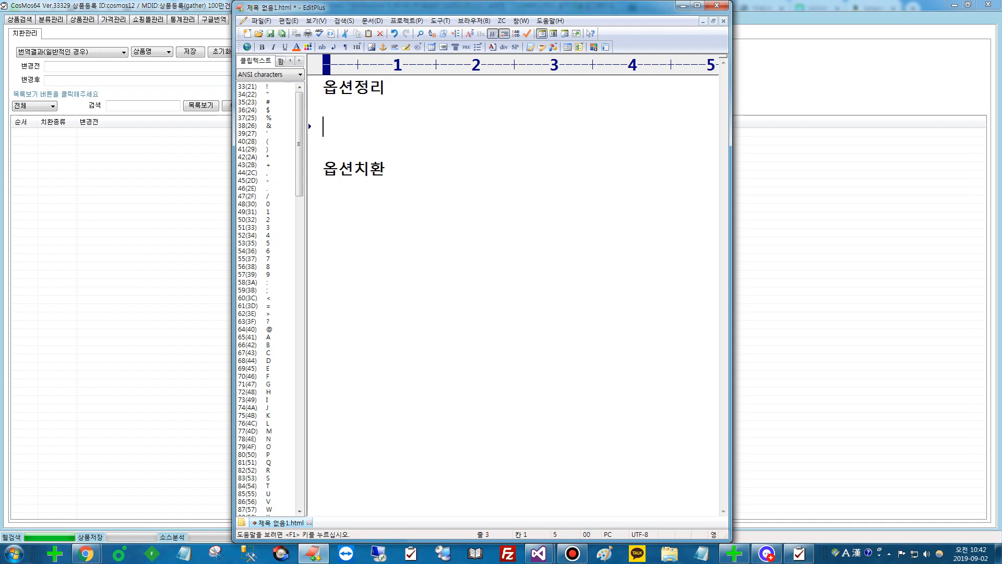
text(ghk)
key(BackSpace)
key(BackSpace)
key(BackSpace)
key(Hangul)
text(ㅉ)
key(BackSpace)
key(Hangul)
text(Red :)
key(Hangul)
text(빨강)
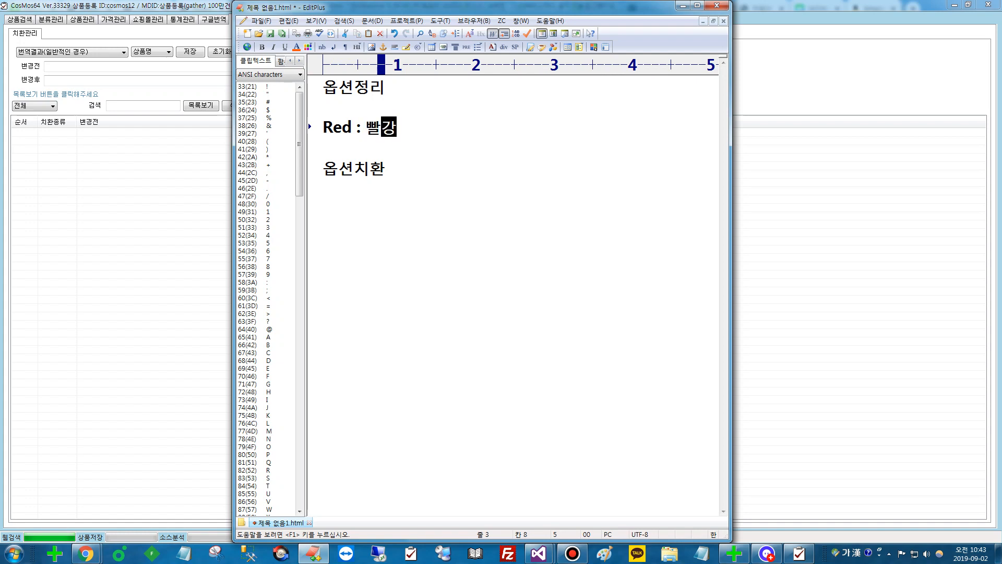
Add the example line "Red : 빨강" under the 옵션치환 heading, separated from it by a blank line.
key(Down)
key(Down)
key(Return)
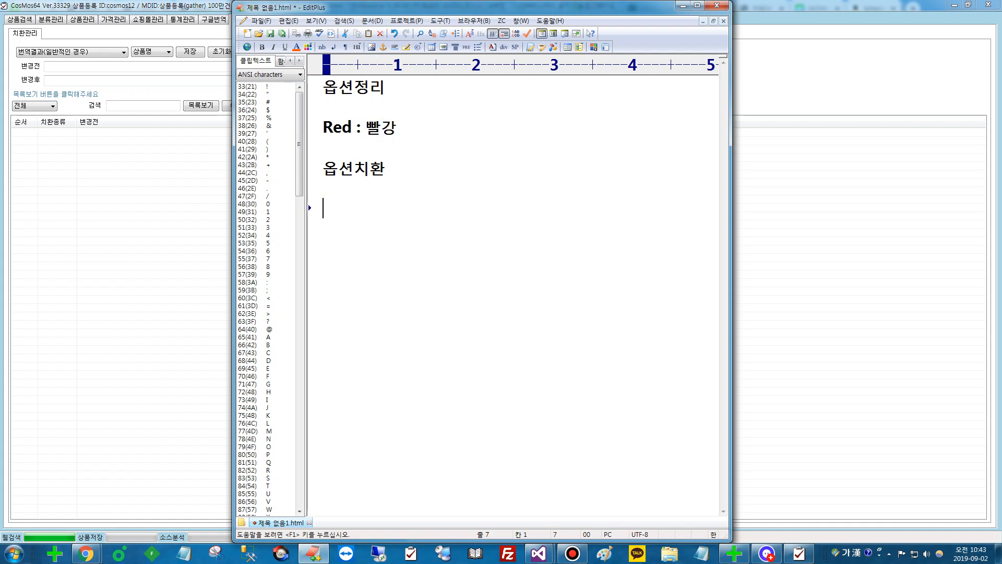
key(Hangul)
text(Red : QKf)
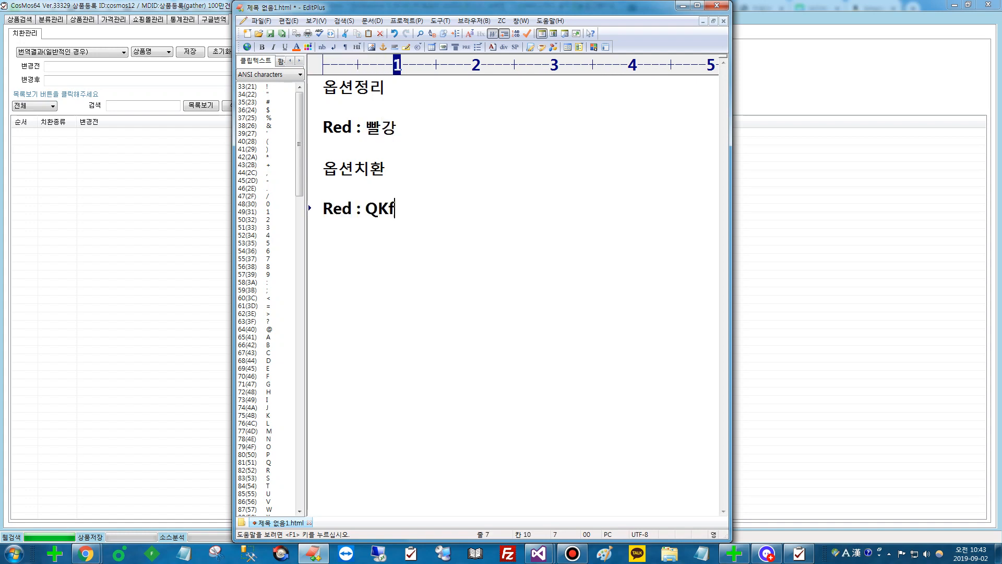
key(BackSpace)
key(BackSpace)
key(Hangul)
text(빠ㄹ강)
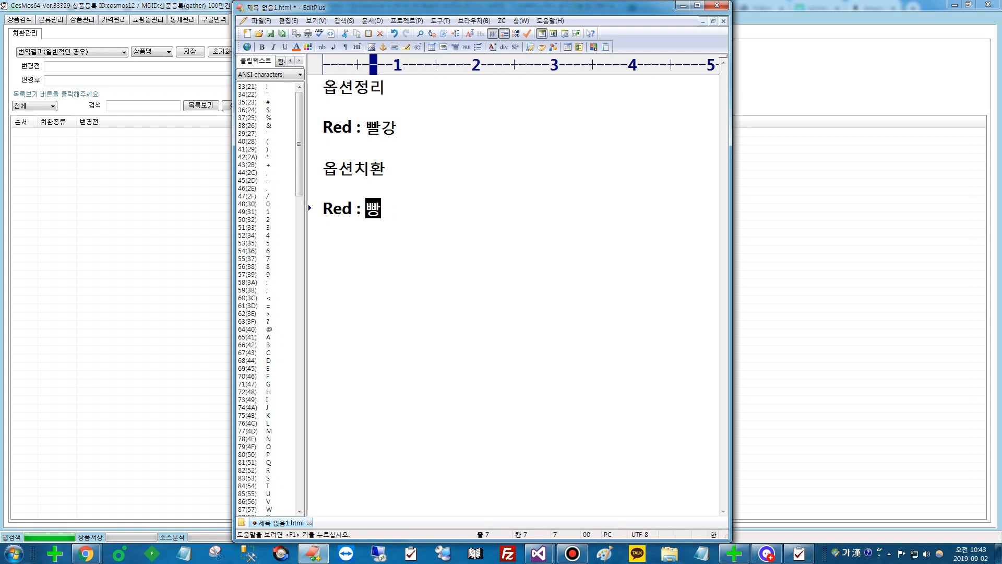
Insert the example line "Red Blue : 붉은 파랑" directly beneath the Red line in the 옵션정리 section.
key(Up)
key(Up)
key(Up)
key(Left)
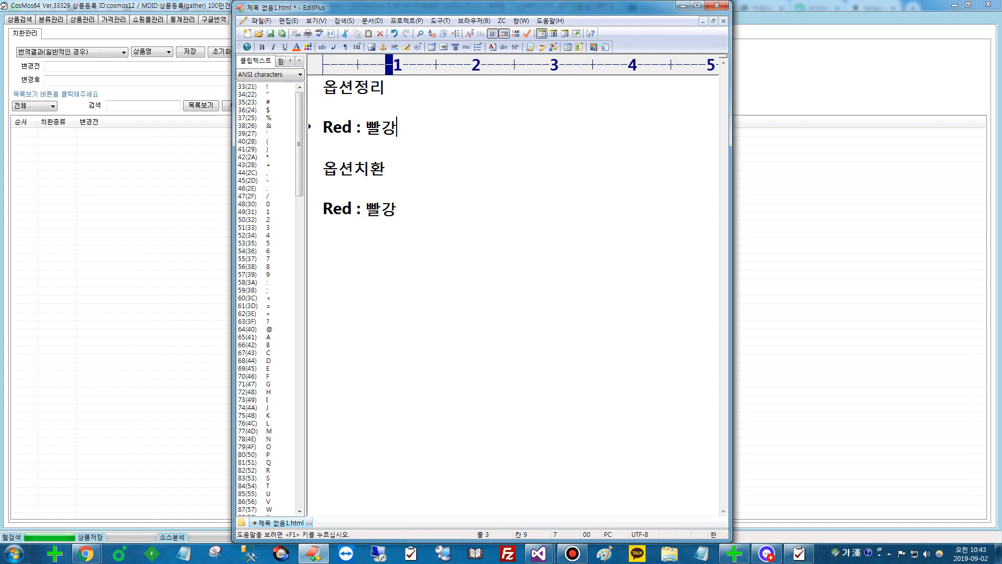
key(Return)
key(Hangul)
text(Red Blue :)
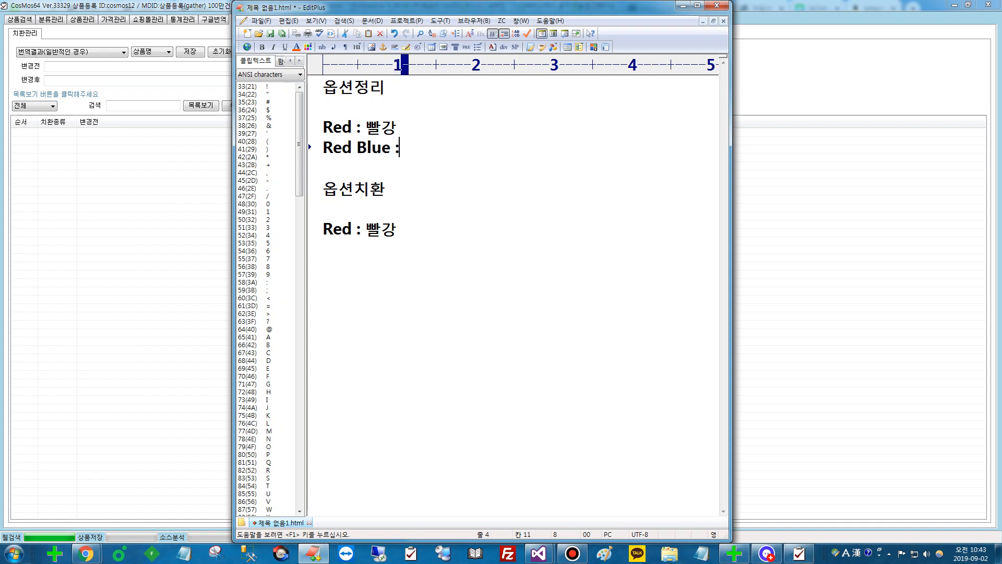
key(Hangul)
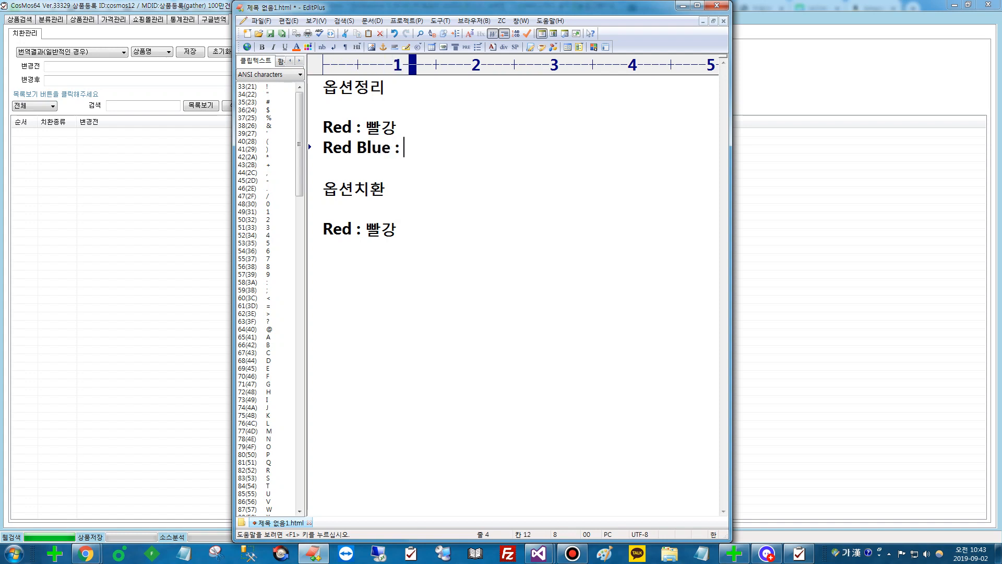
text(불)
text(은 파랑)
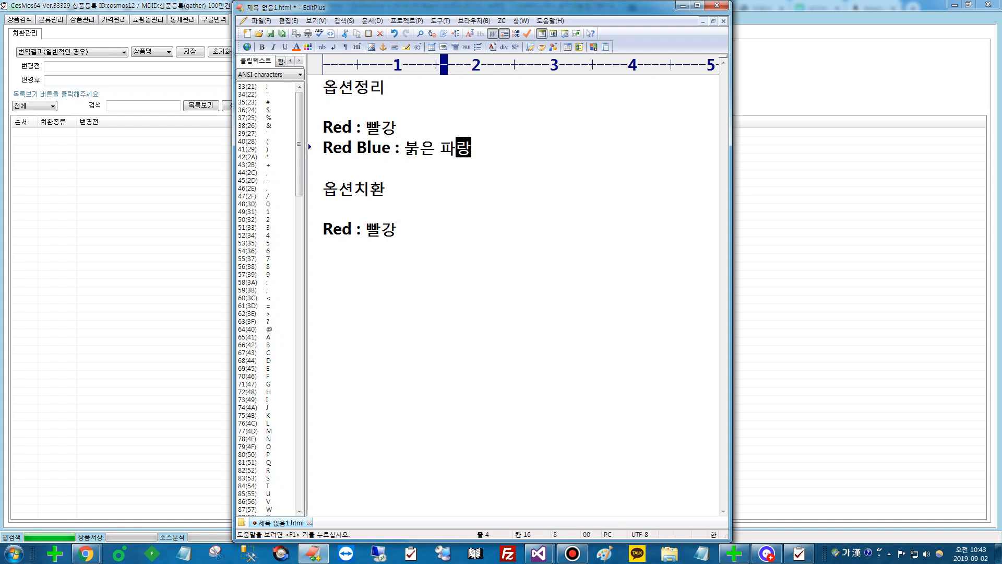
Add the line "Blue : 파랑" directly beneath the Red line in the 옵션치환 section.
key(Down)
key(Down)
key(Down)
key(Down)
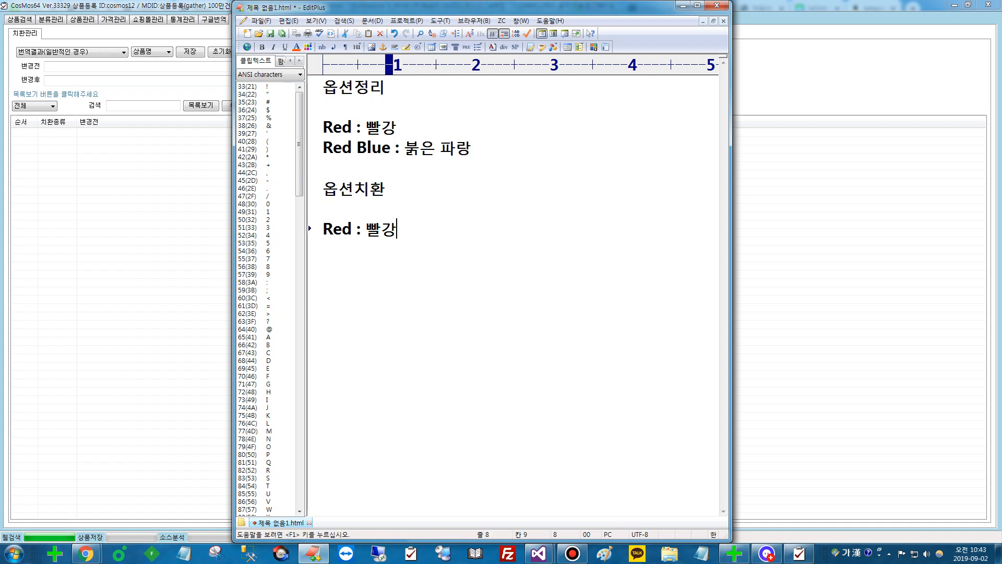
key(Return)
key(Hangul)
text(Blue :)
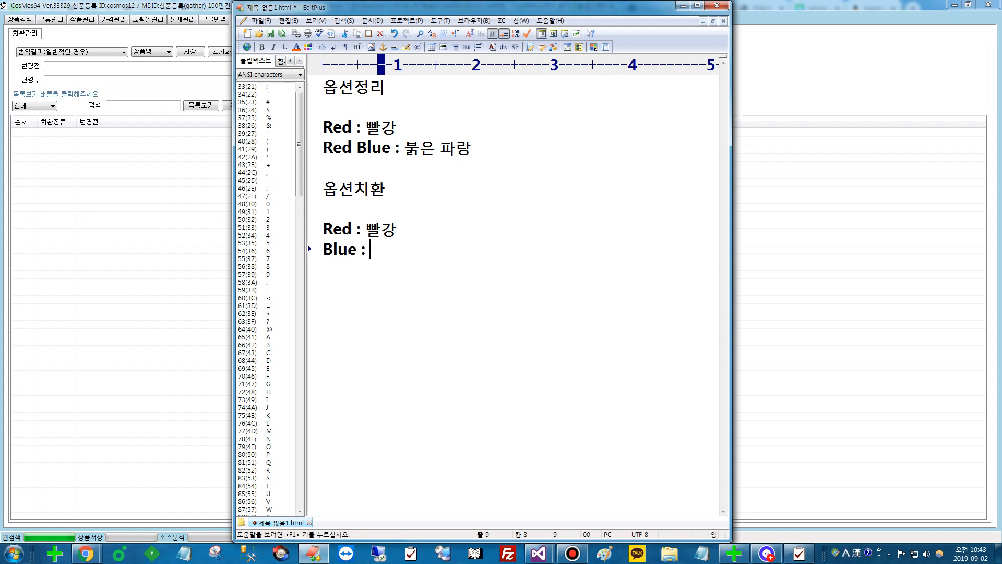
key(Hangul)
text(파랑)
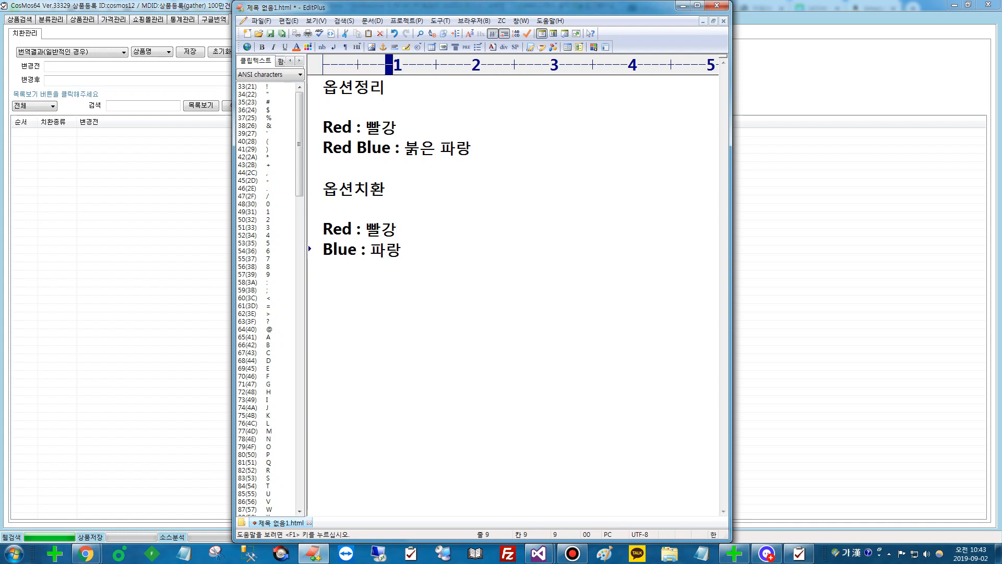
Add the combined example "Red Blue : 빨강 파랑" at the end of the 옵션치환 section, after a blank line.
key(Return)
key(Return)
key(Hangul)
text(Bre)
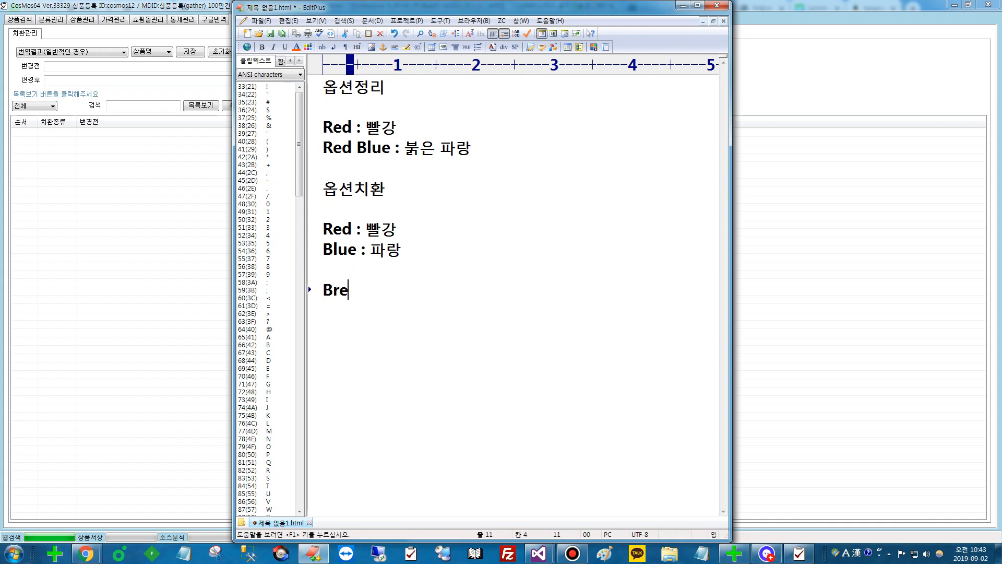
key(BackSpace)
key(BackSpace)
key(BackSpace)
text(Red Blue :)
key(Hangul)
text(빨강ㅠ)
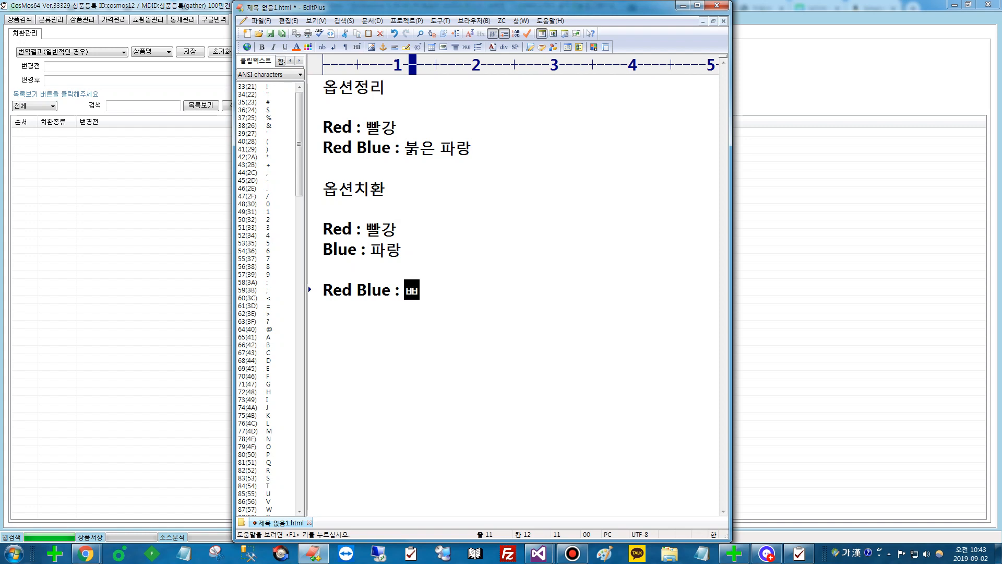
key(BackSpace)
text(파랑)
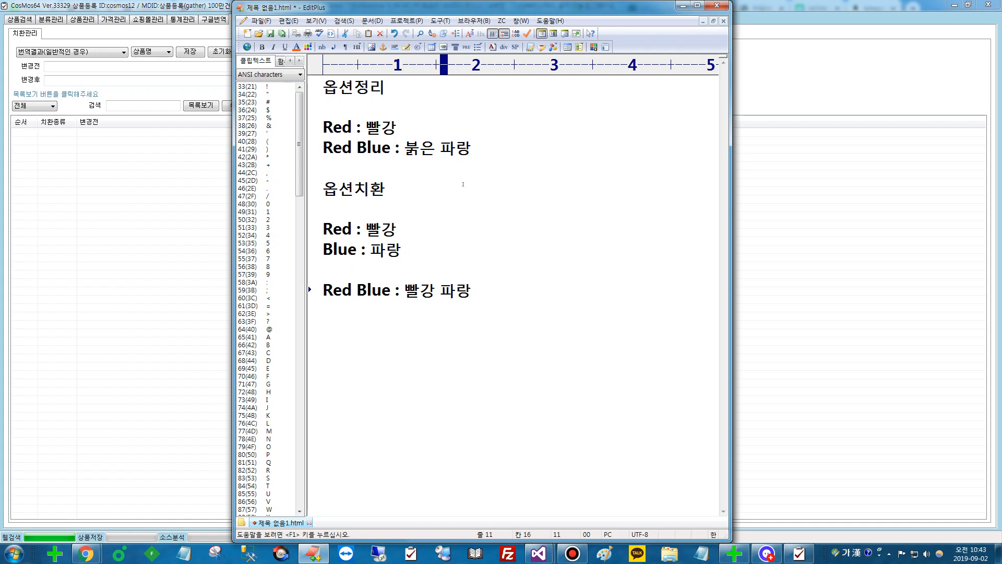
Highlight Red in the last line, the 옵션치환 heading and Red Blue under 옵션정리 to compare the two methods.
double_click(337, 291)
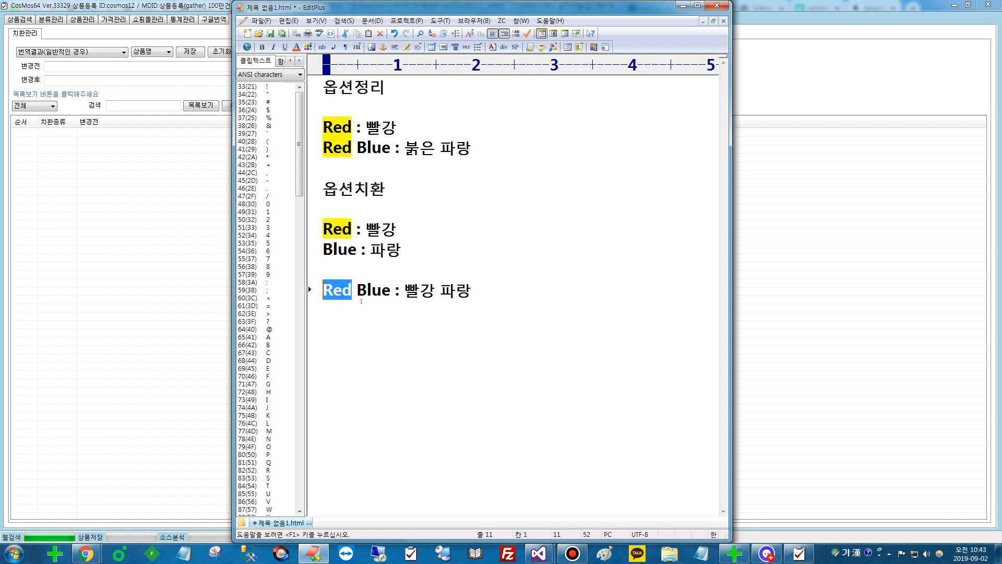
click(434, 240)
drag(390, 189, 323, 188)
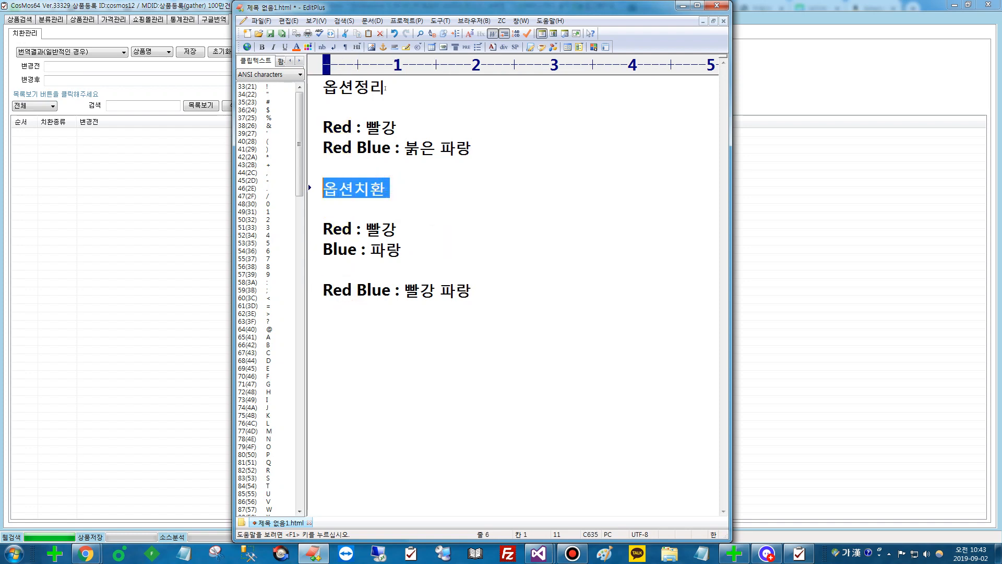
drag(391, 148, 282, 148)
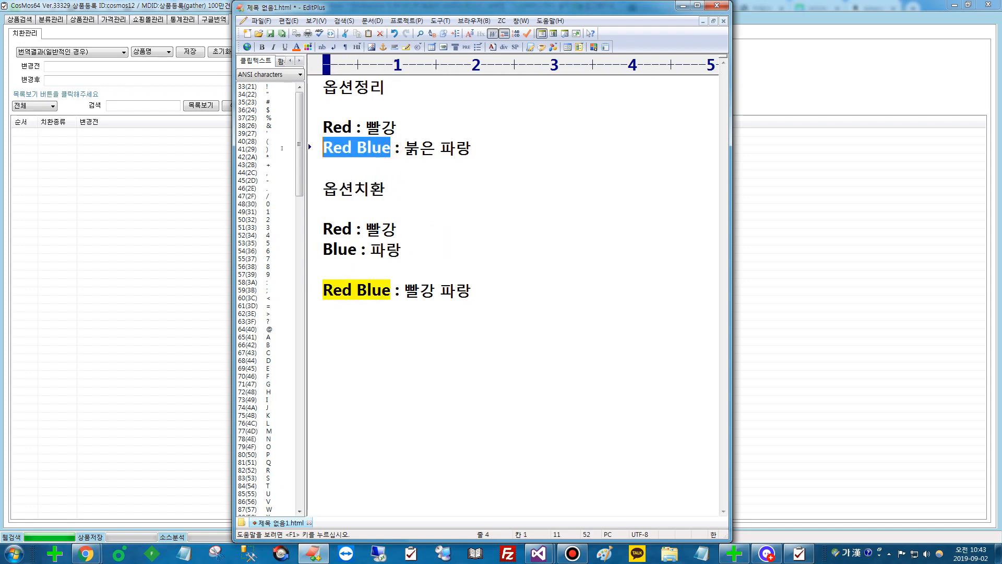
click(405, 151)
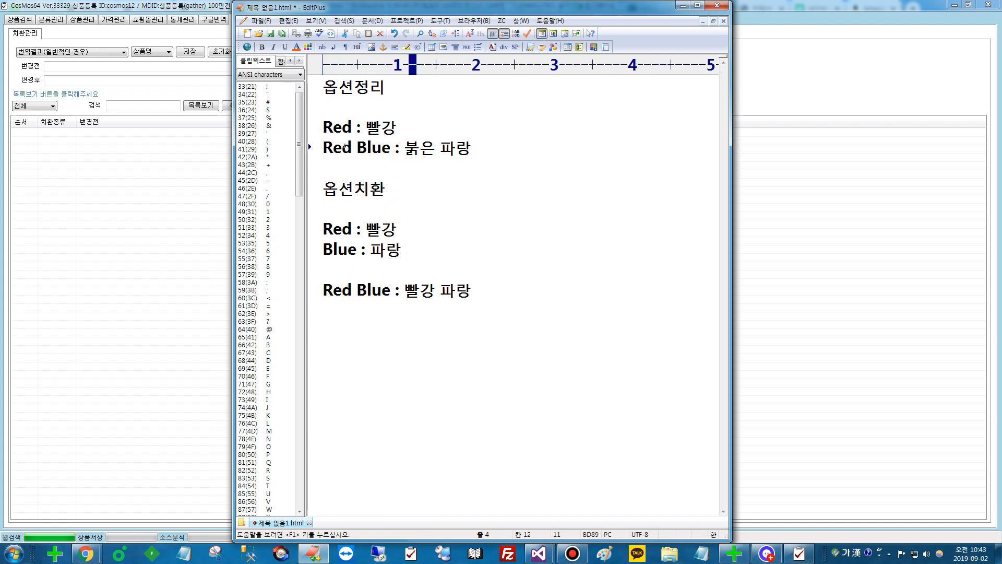
Shorten the "Red Blue : 붉은 파랑" line under 옵션정리 to "Blue : 파랑".
click(357, 150)
key(BackSpace)
key(BackSpace)
key(BackSpace)
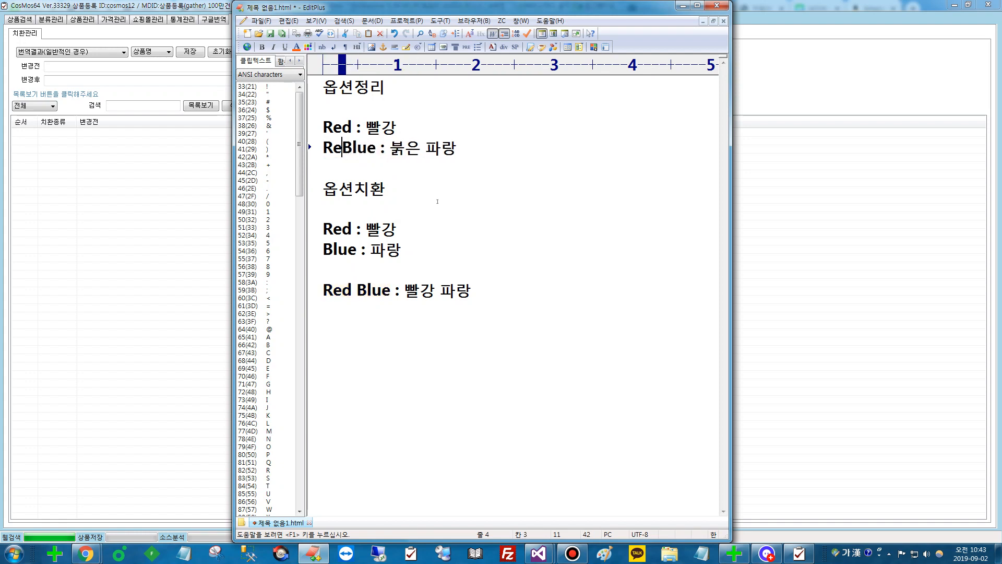
key(BackSpace)
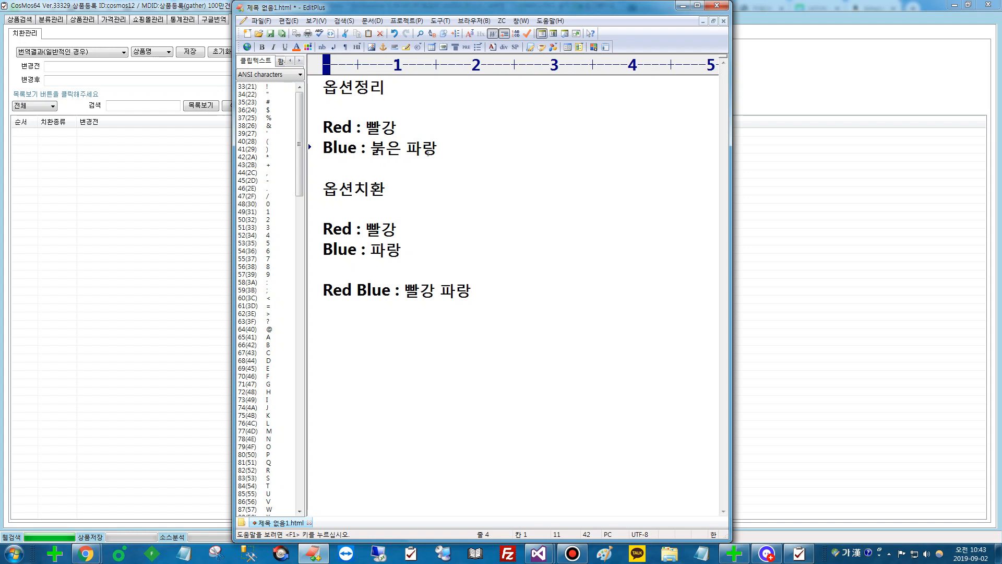
click(406, 150)
key(BackSpace)
key(BackSpace)
key(BackSpace)
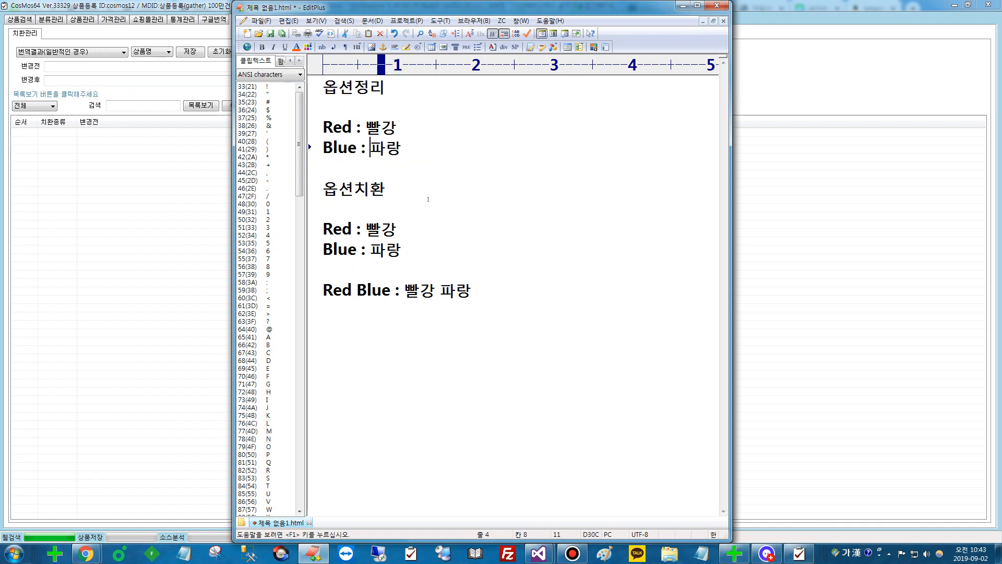
Add the line "Red Blue : Red Blue" at the end of the 옵션정리 section, after a blank line.
click(427, 150)
key(Return)
key(Return)
text(Red Blue : )
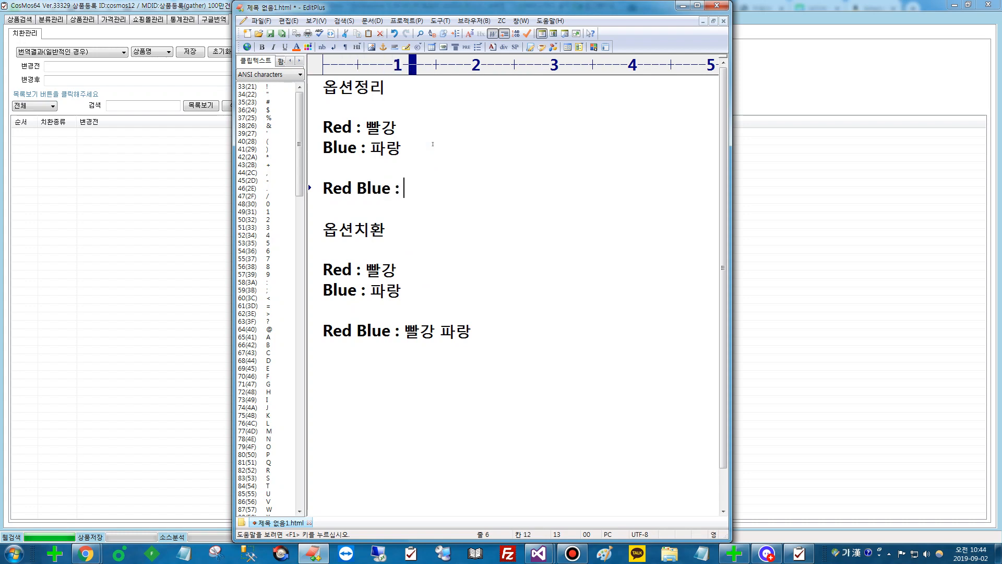
text(Red Blue)
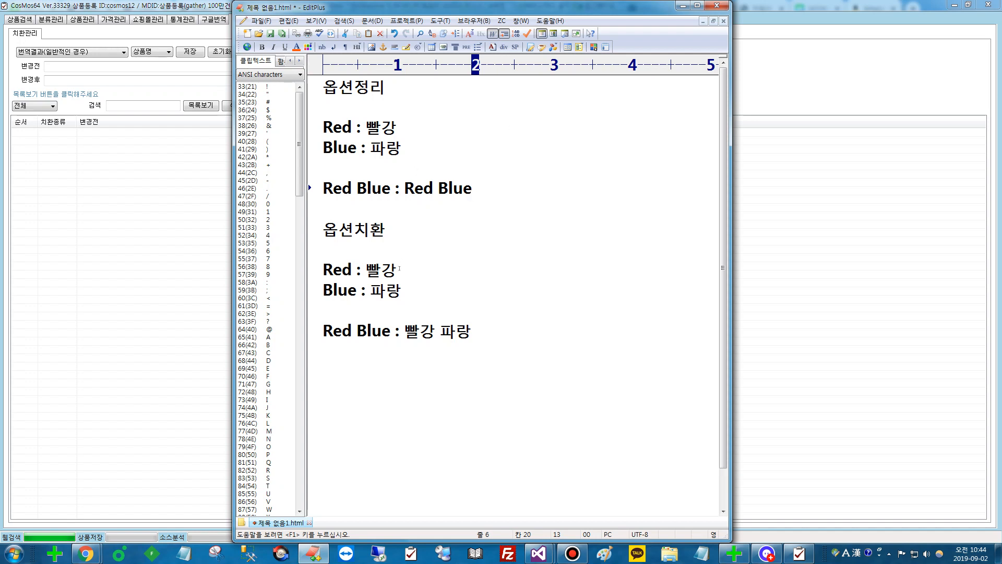
Dismiss the Windows colour-scheme prompt by keeping the current scheme and choosing not to show the message again.
click(510, 207)
key(shift+Up)
click(440, 223)
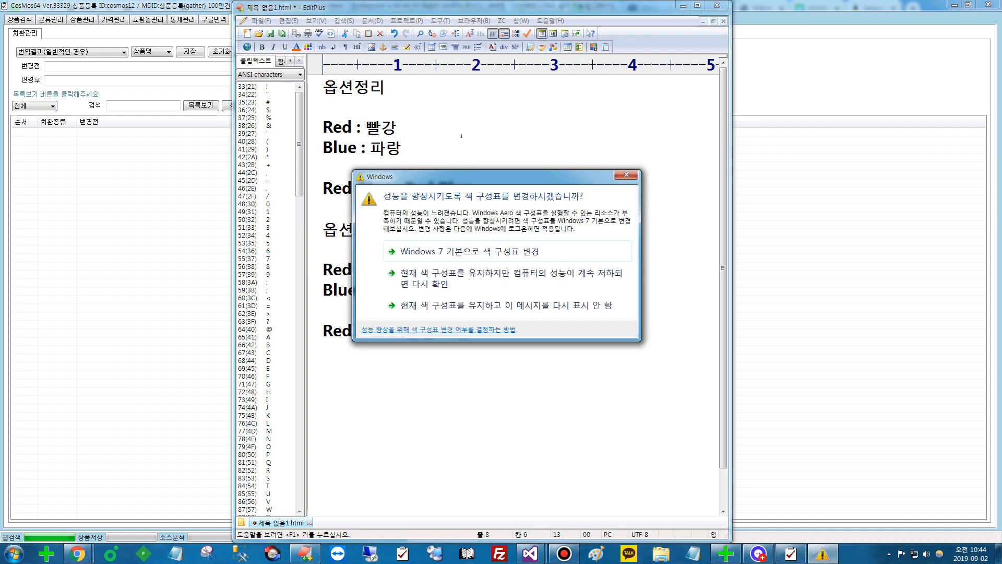
click(544, 307)
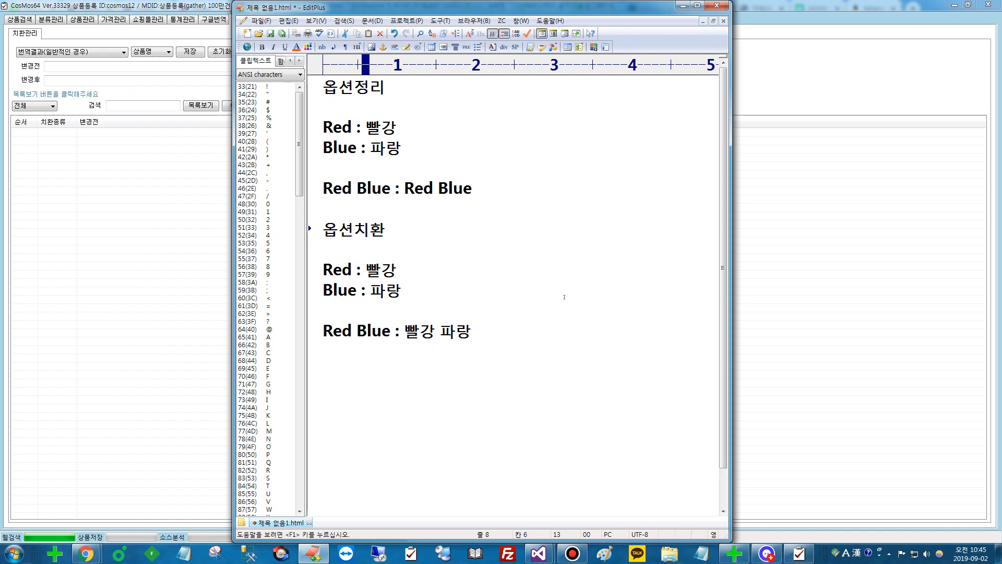
Add the example "[B]" below the last line of the 옵션치환 section, after a blank line.
click(535, 332)
key(Return)
key(Return)
text([)
key(Hangul)
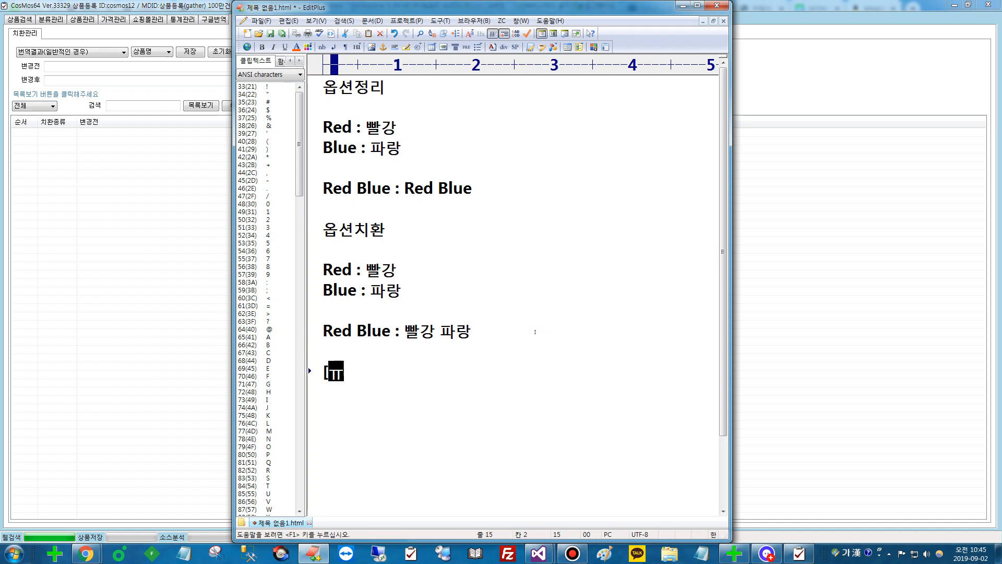
key(Hangul)
text(B])
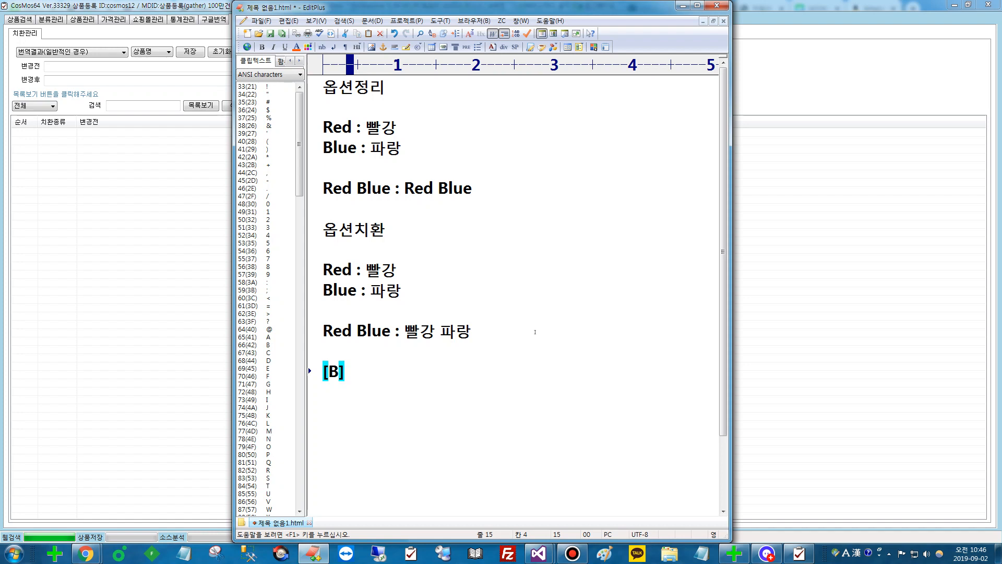
Start a new example line reading "delete :" below [B], after a blank line.
key(Return)
key(Return)
text(dele)
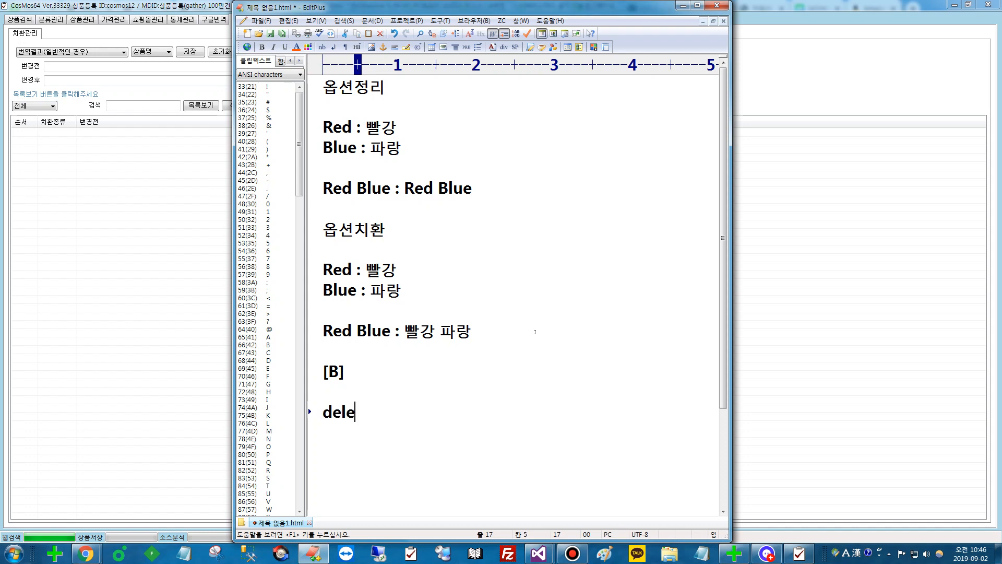
text(te ":)
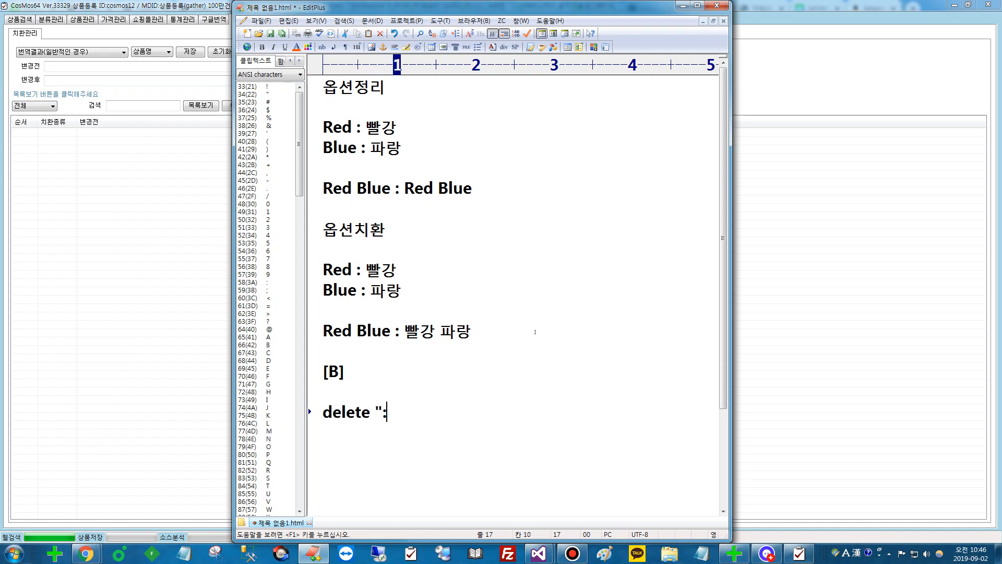
key(BackSpace)
key(BackSpace)
key(BackSpace)
text(:)
Complete the delete example line with the replacement word "d_elete".
key(Hangul)
text(ㅇㄷ)
key(BackSpace)
key(BackSpace)
key(Hangul)
key(Hangul)
text(de)
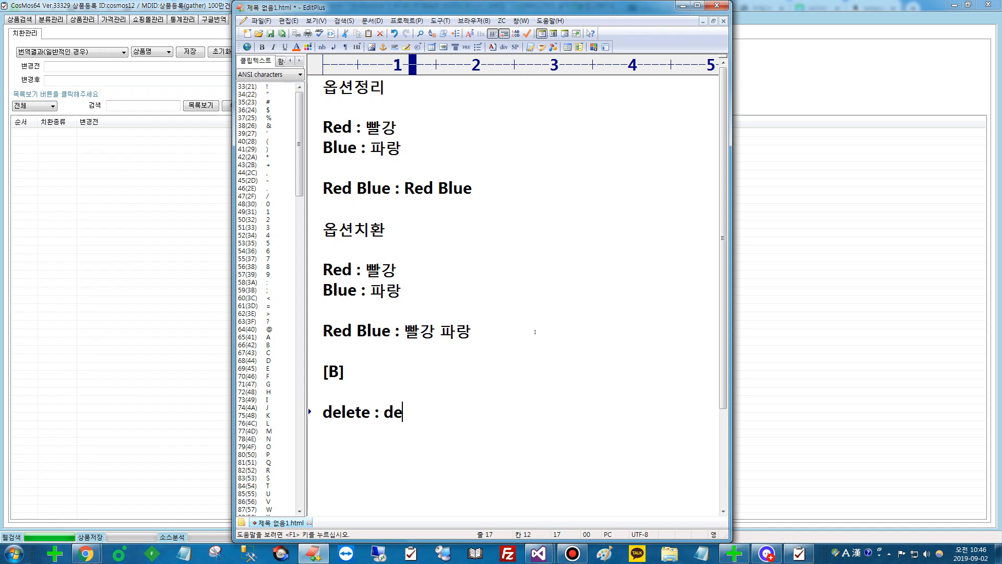
key(BackSpace)
text(_de)
key(BackSpace)
key(BackSpace)
text(elete)
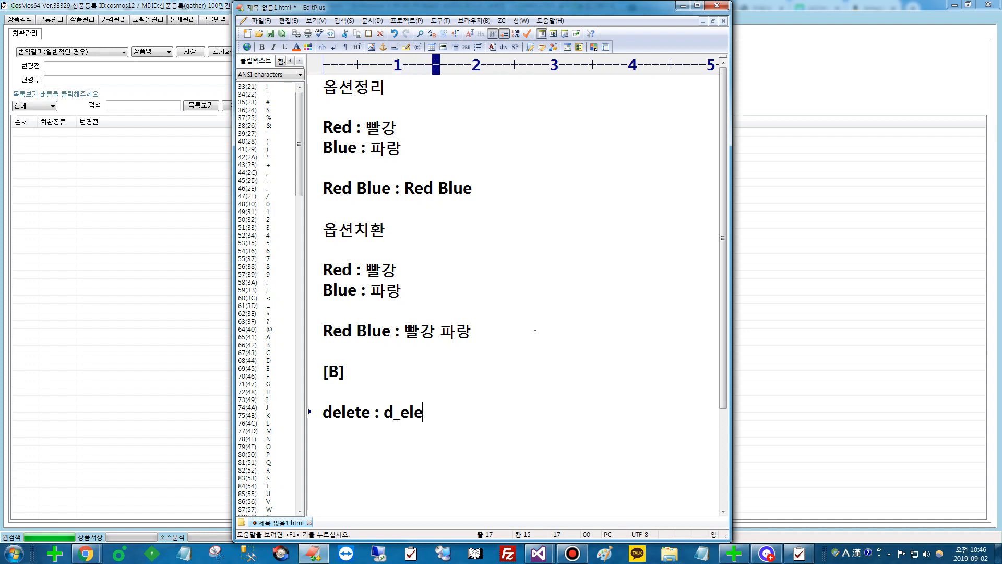